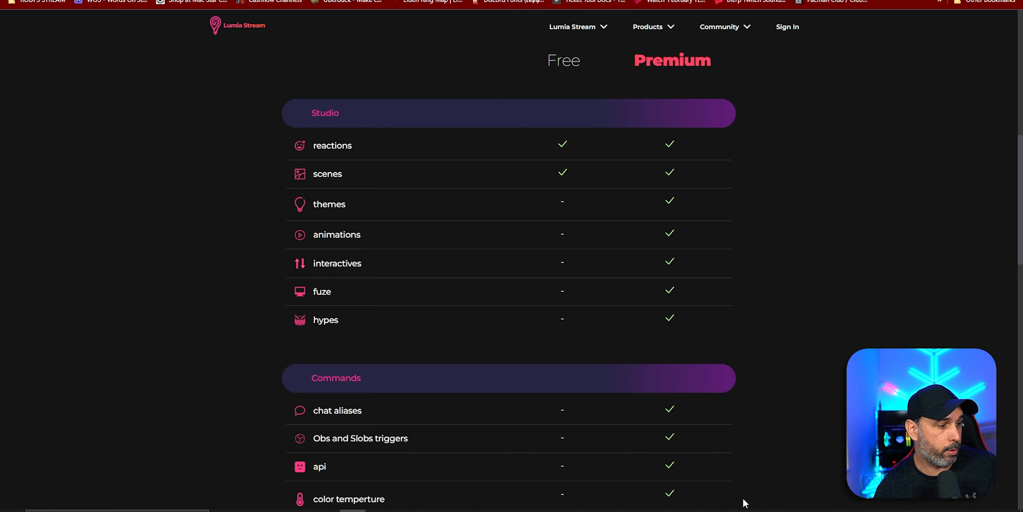
Switch to Lumia Stream and open its Dashboard overview
left_click(692, 511)
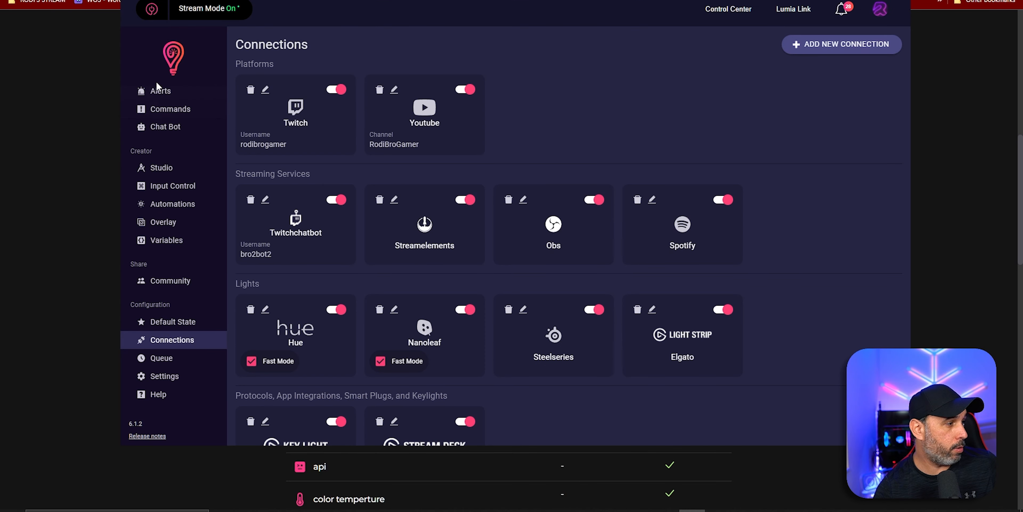
scroll(157, 85, "up", 2)
left_click(169, 103)
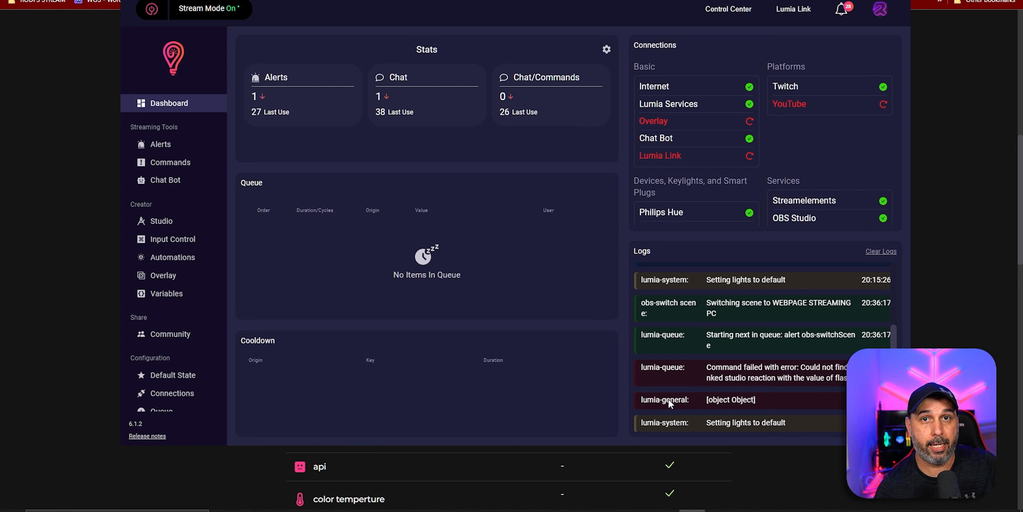
Open the list of connections that can be added and look through the available streaming platforms and services
scroll(171, 298, "down", 2)
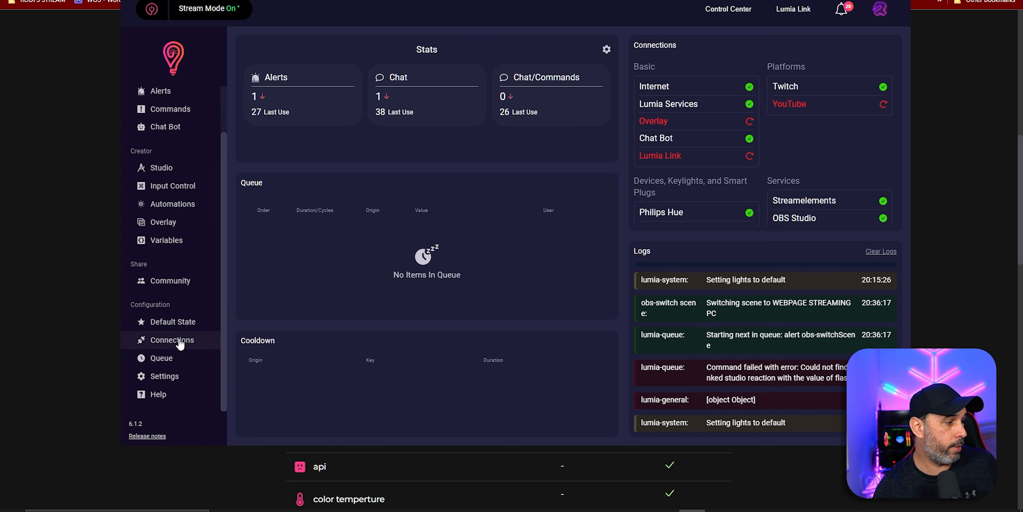
left_click(184, 344)
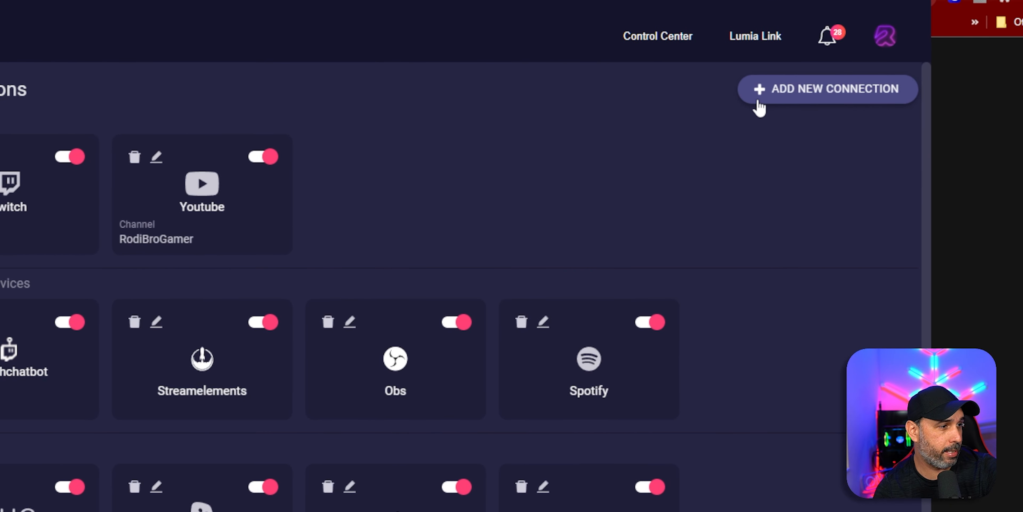
left_click(769, 104)
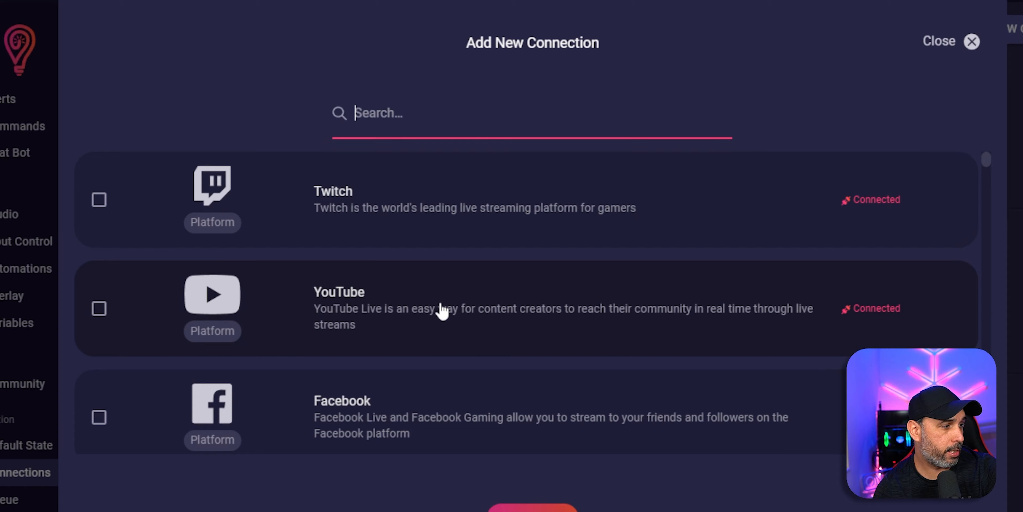
scroll(493, 314, "down", 2)
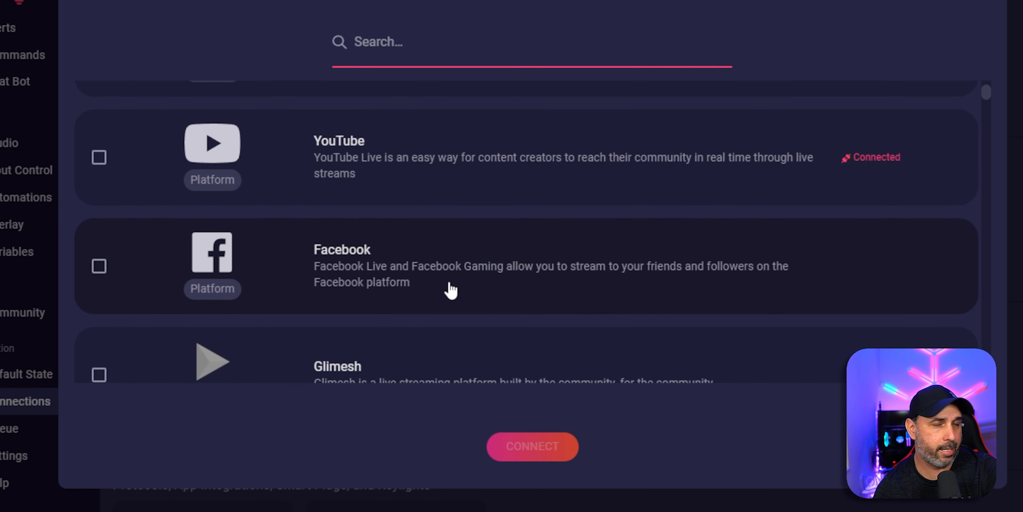
scroll(435, 286, "down", 5)
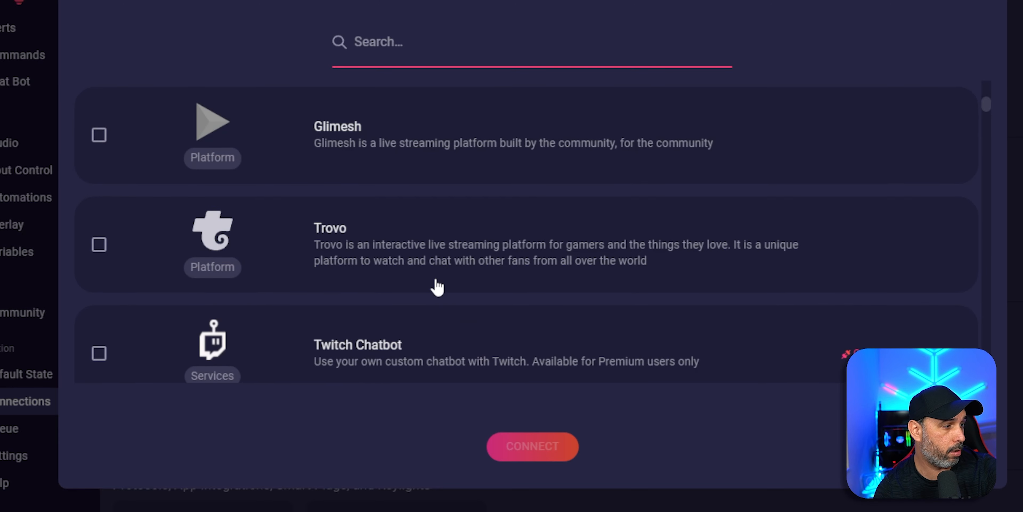
scroll(437, 286, "down", 4)
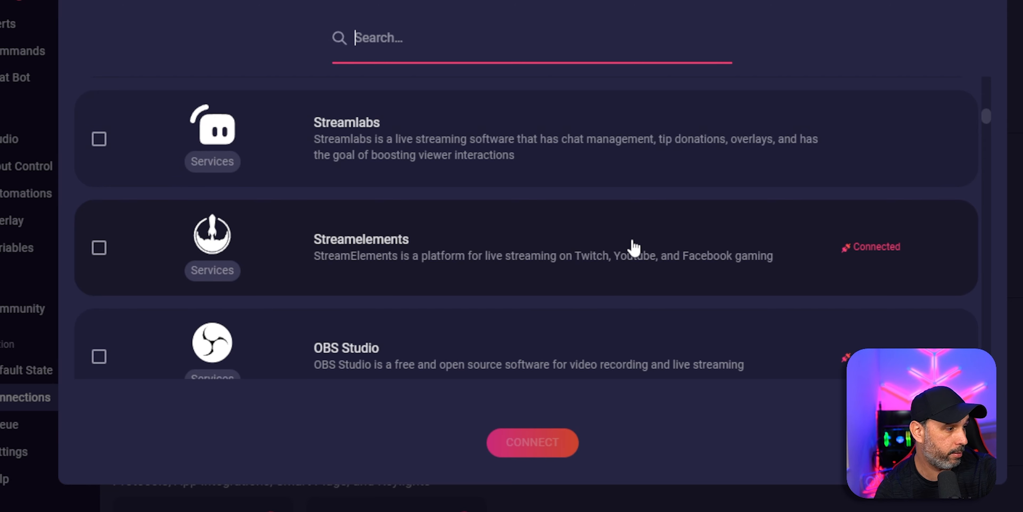
scroll(634, 247, "down", 2)
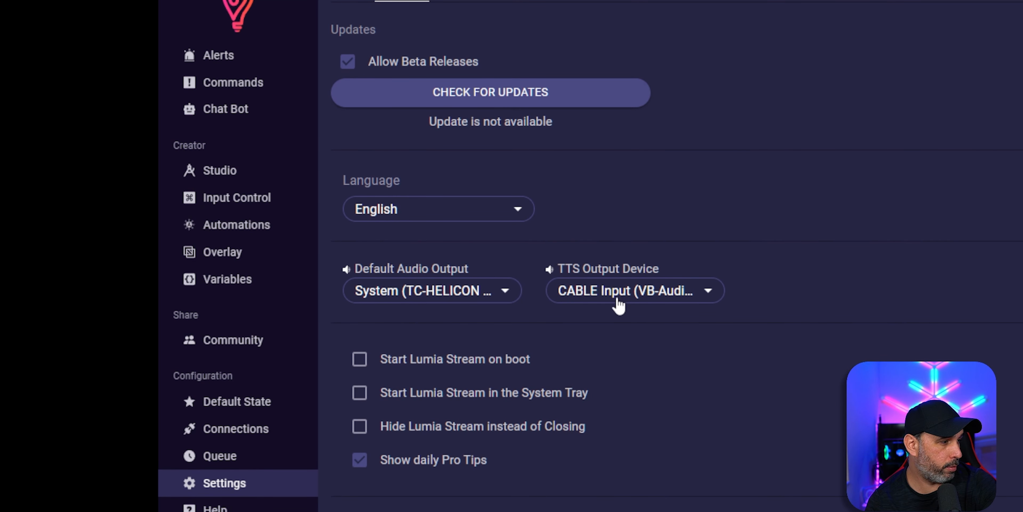
Set the TTS output device to CABLE Input (VB-Audio Virtual Cable) in the general settings
left_click(708, 300)
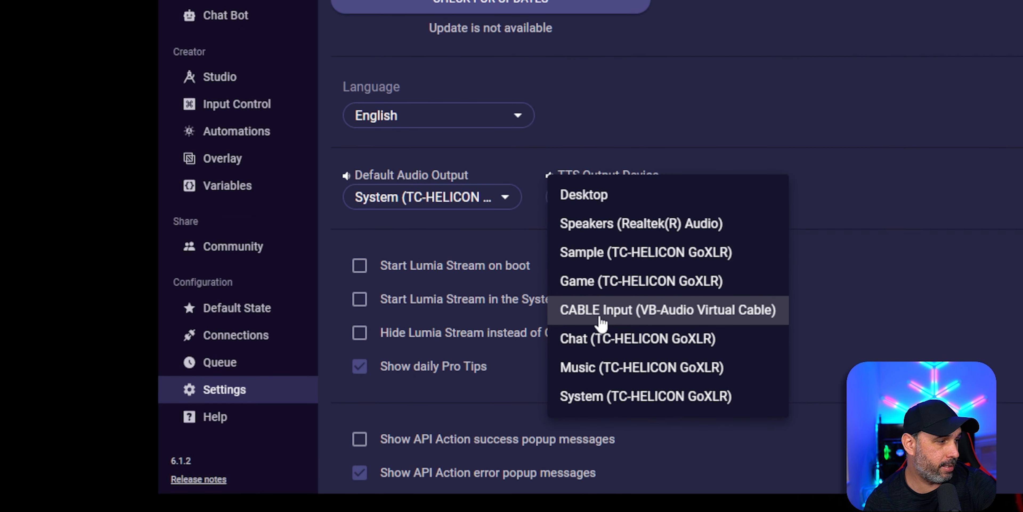
left_click(637, 325)
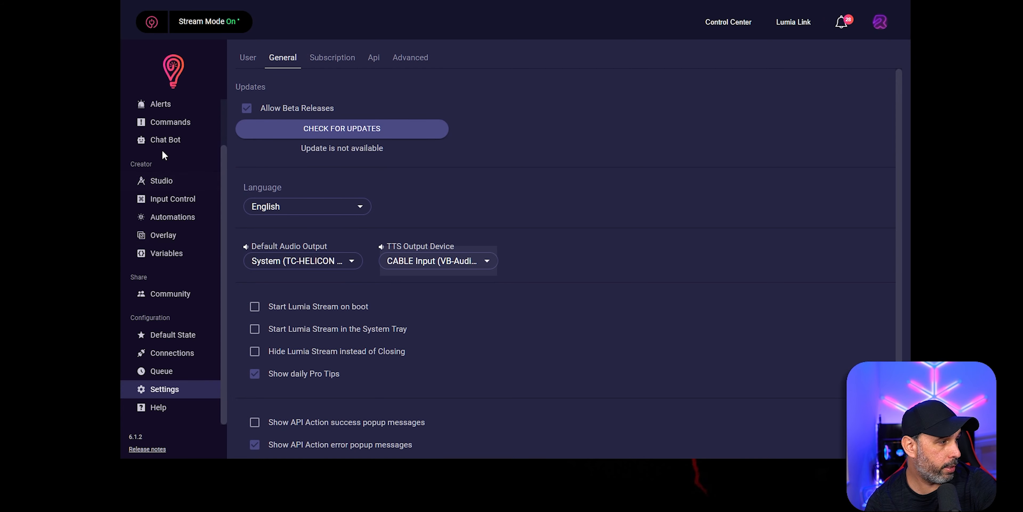
Add a new Twitch user level to the chat commands' user levels and refresh to apply the change
left_click(170, 123)
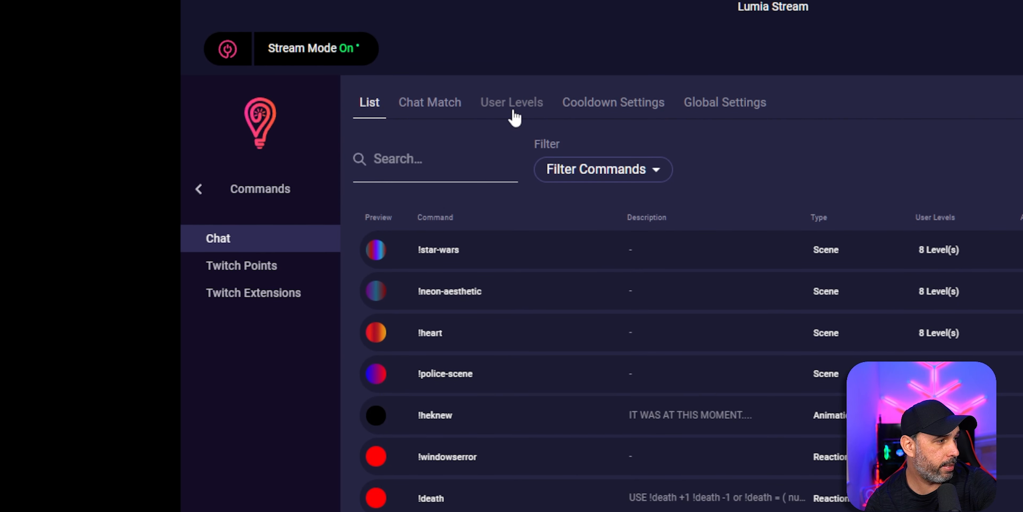
left_click(512, 115)
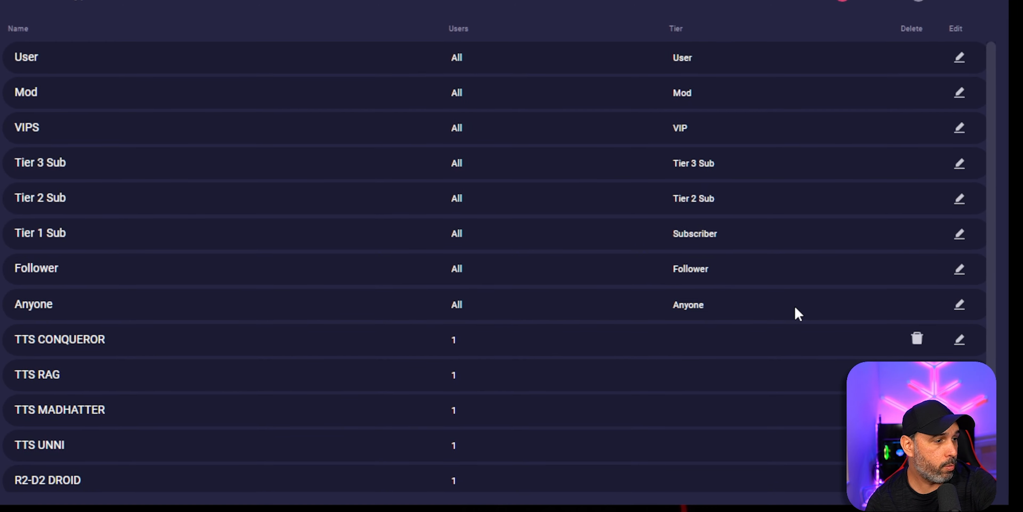
scroll(795, 312, "down", 2)
scroll(794, 306, "down", 1)
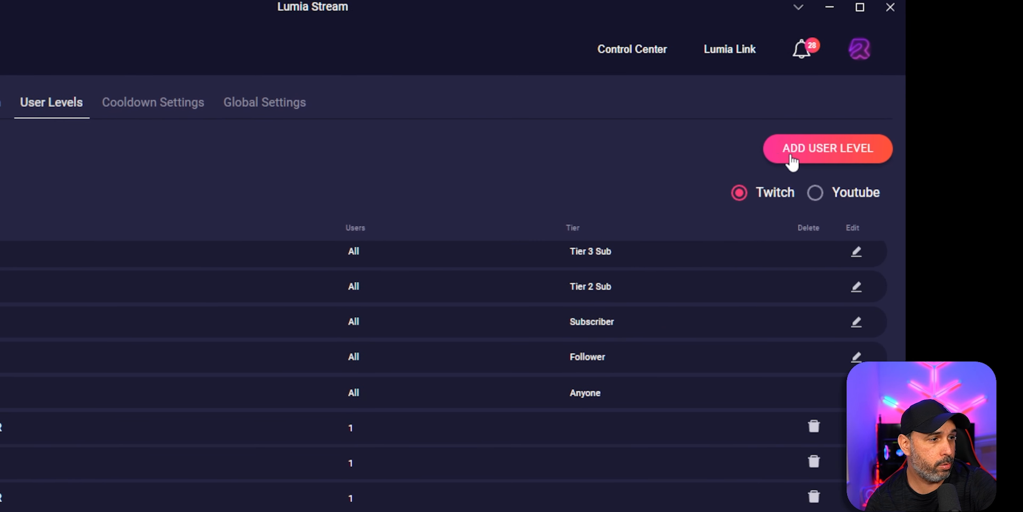
left_click(777, 157)
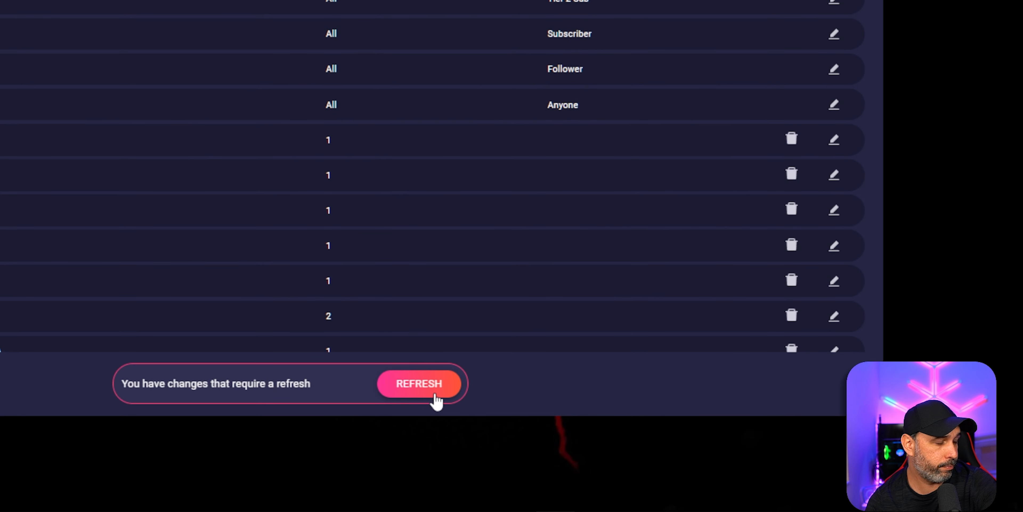
left_click(427, 387)
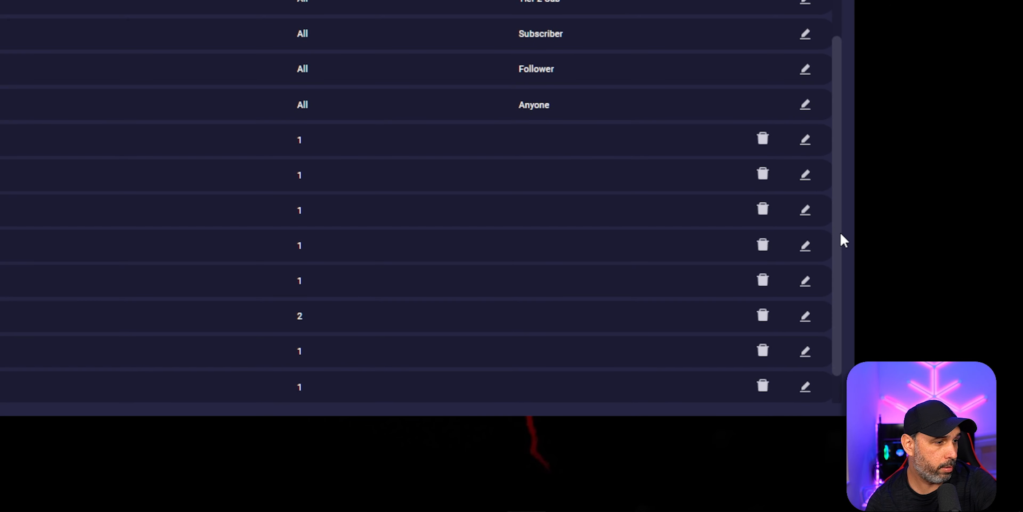
Rename the newly added custom user level to TEST and refresh to apply the change
left_click_drag(869, 235, 871, 300)
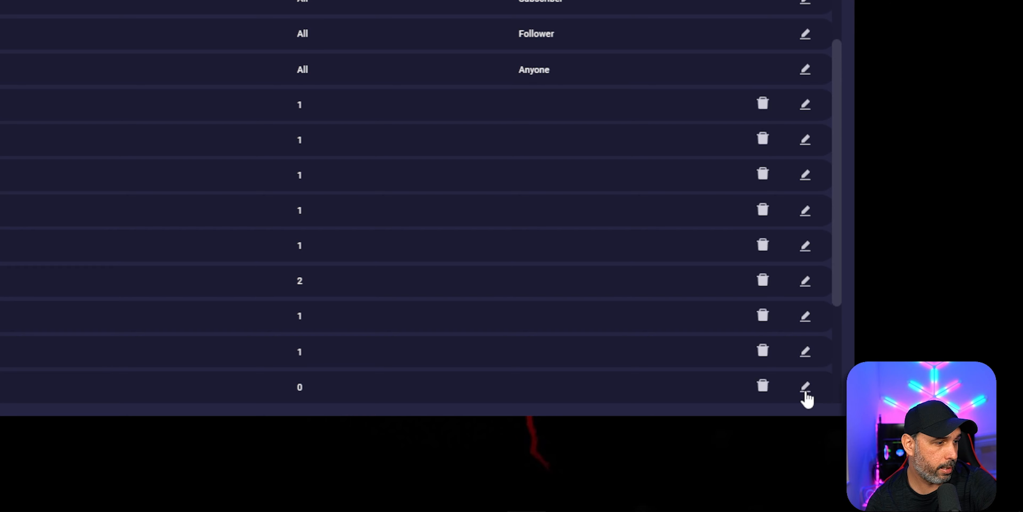
scroll(807, 397, "down", 4)
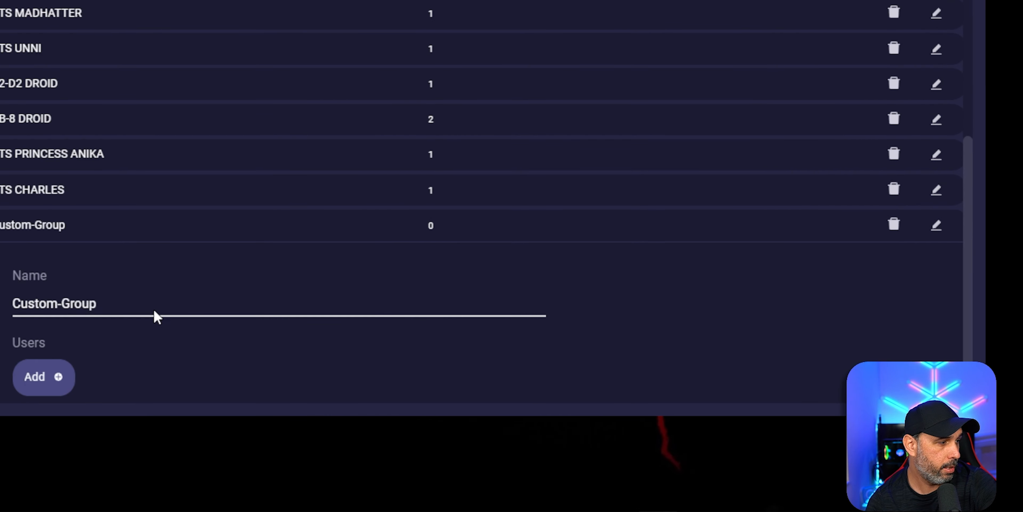
left_click(226, 304)
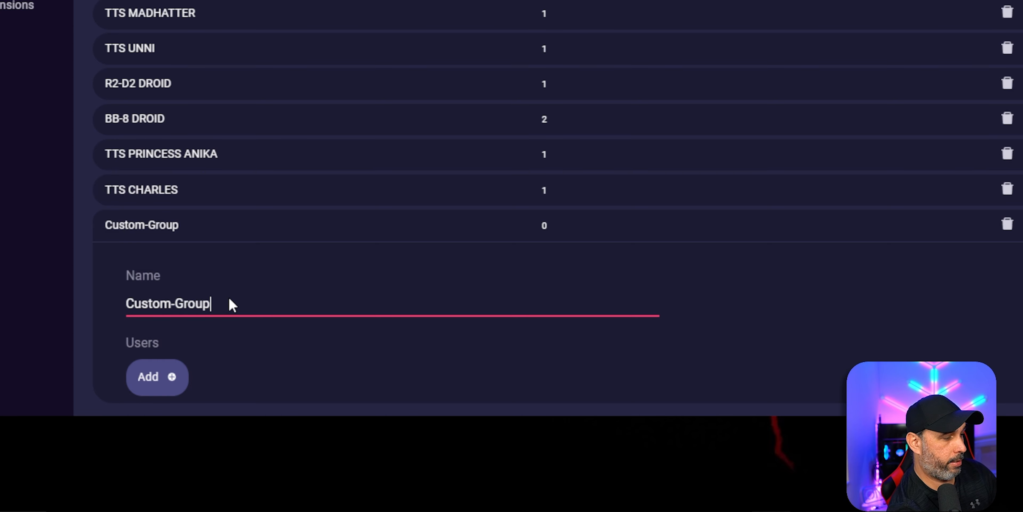
key("BackSpace")
key("BackSpace")
key("BackSpace")
key("BackSpace")
key("BackSpace")
key("BackSpace")
key("BackSpace")
key("BackSpace")
key("BackSpace")
key("BackSpace")
key("BackSpace")
key("BackSpace")
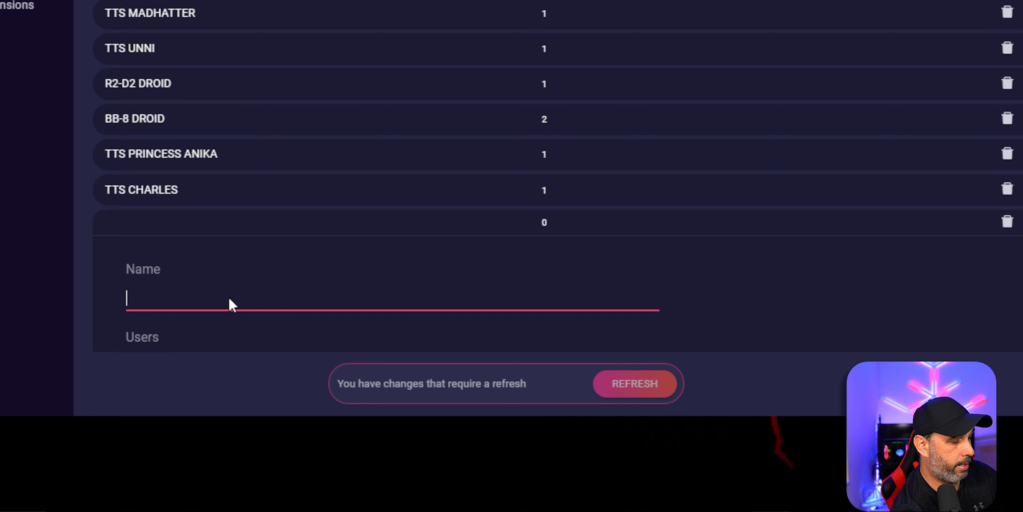
type("TEST")
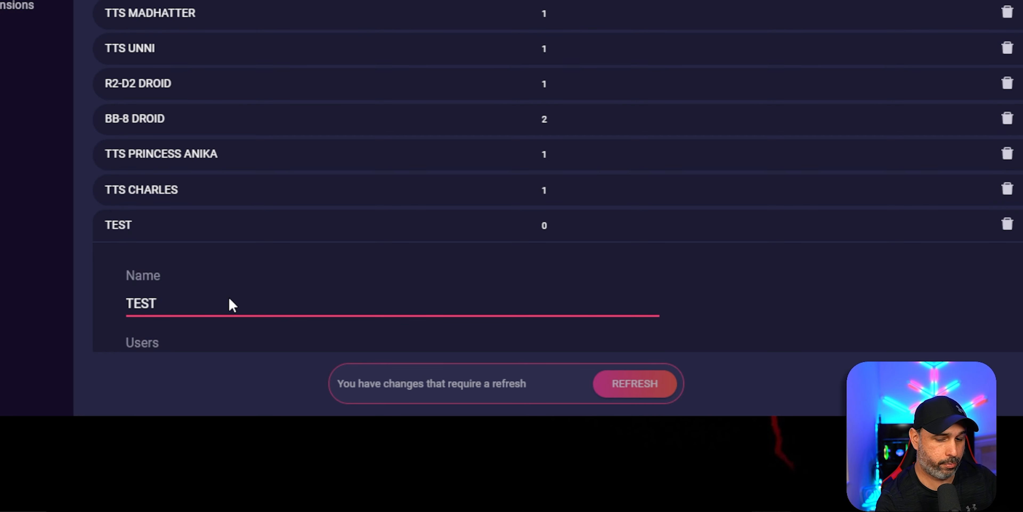
left_click(645, 390)
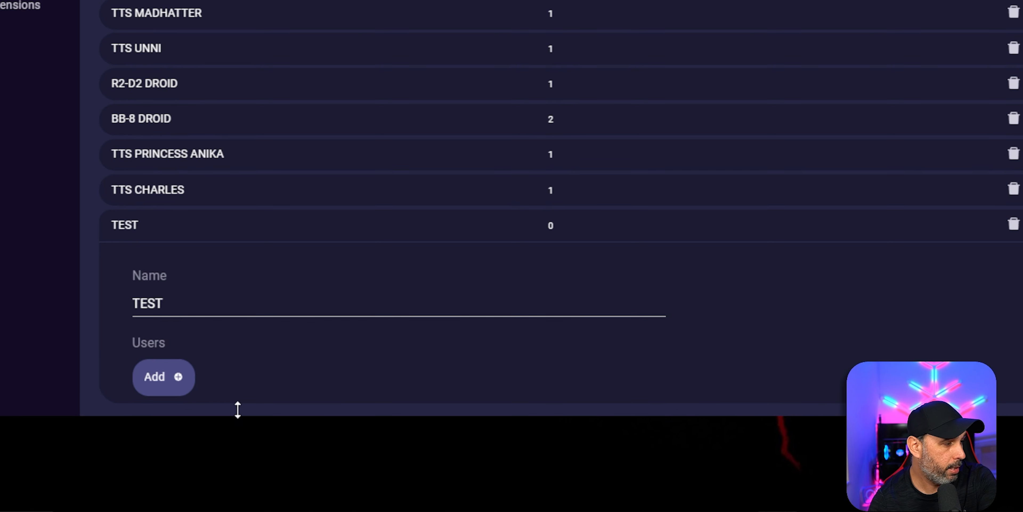
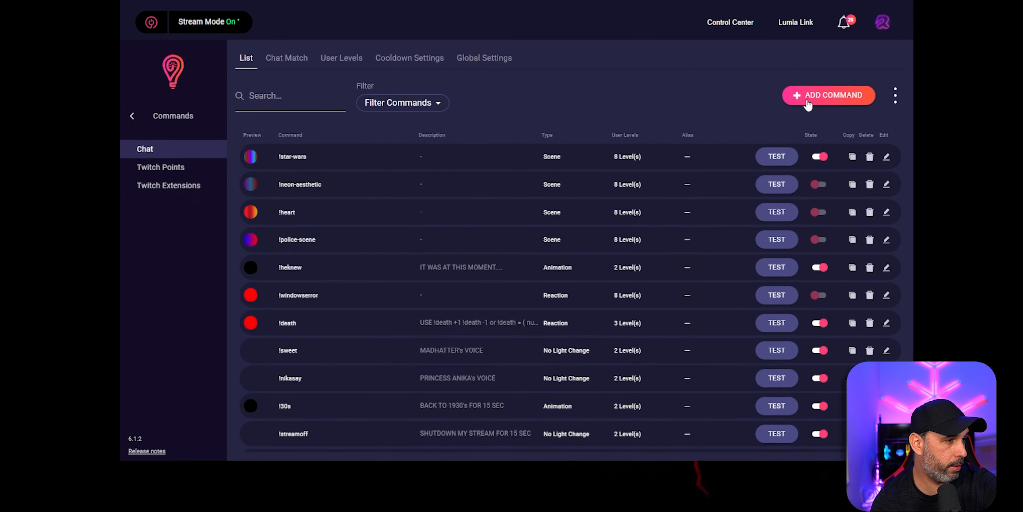
Add a new chat command and name it x
left_click(800, 103)
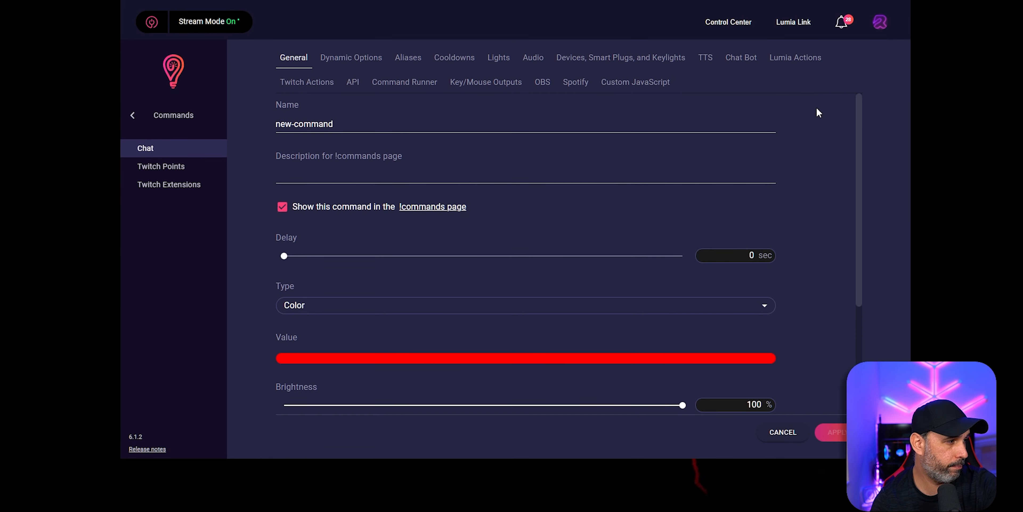
left_click(355, 124)
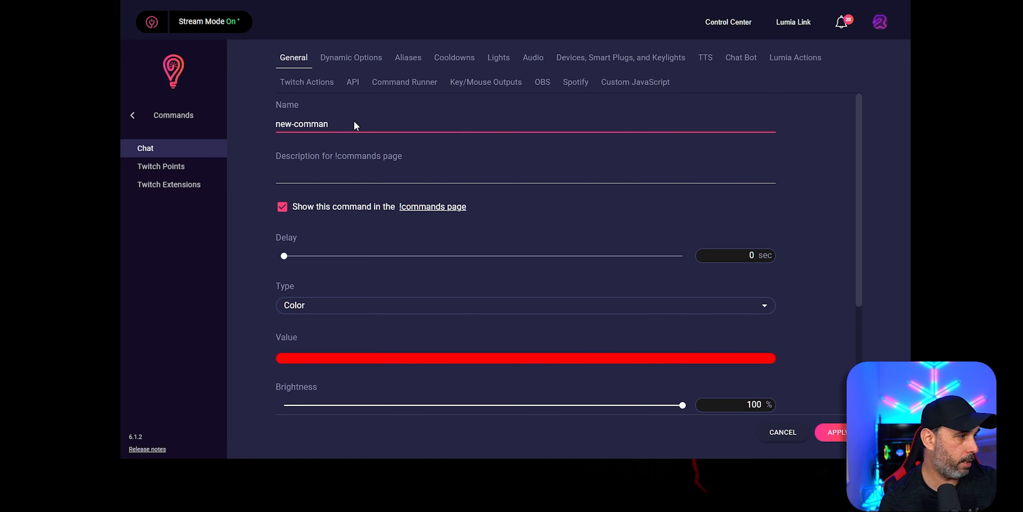
key("BackSpace")
key("BackSpace")
key("BackSpace")
key("BackSpace")
key("BackSpace")
key("BackSpace")
key("BackSpace")
key("BackSpace")
key("BackSpace")
key("BackSpace")
key("BackSpace")
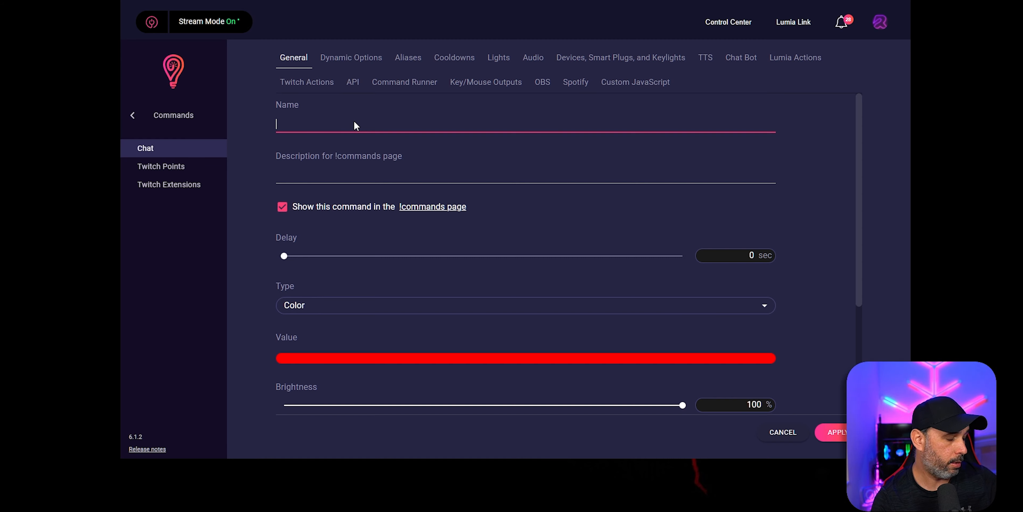
type("x")
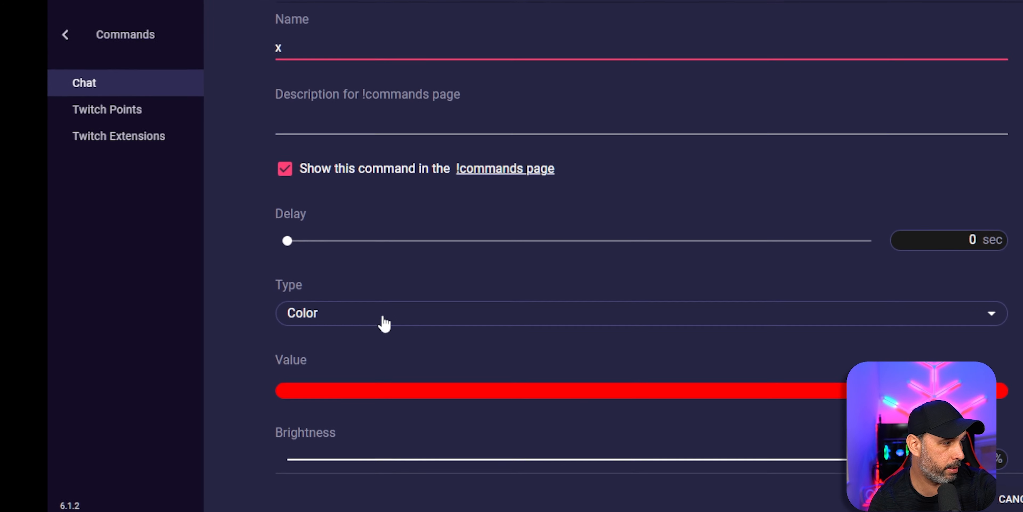
Set the command's type to No Light Change and deselect Anyone, Follower, all three Sub tiers, VIPS and Mod from its user levels
left_click(361, 308)
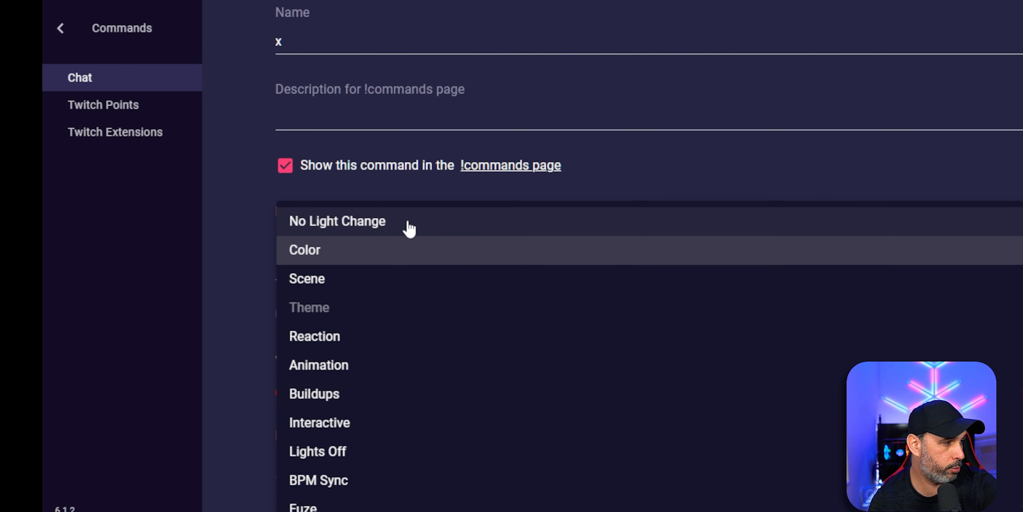
left_click(412, 230)
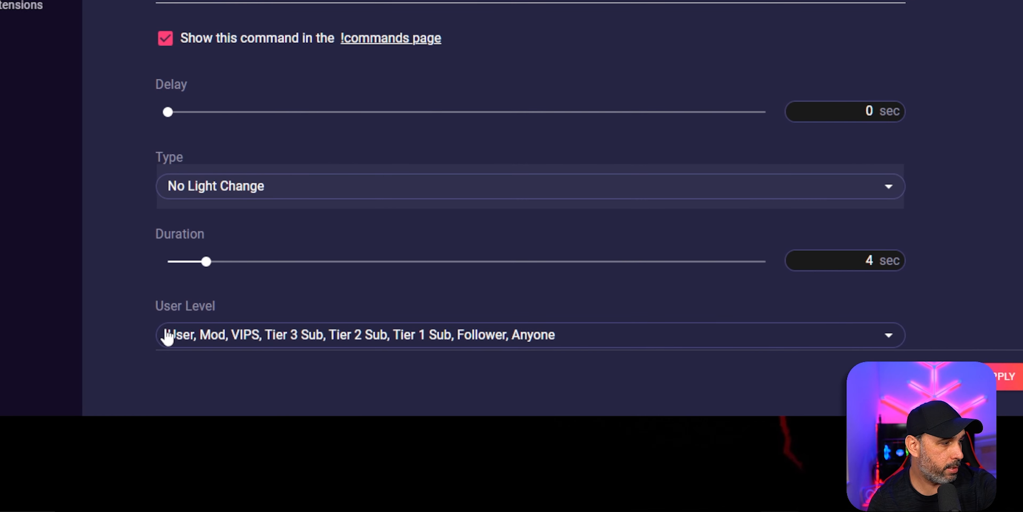
left_click(853, 336)
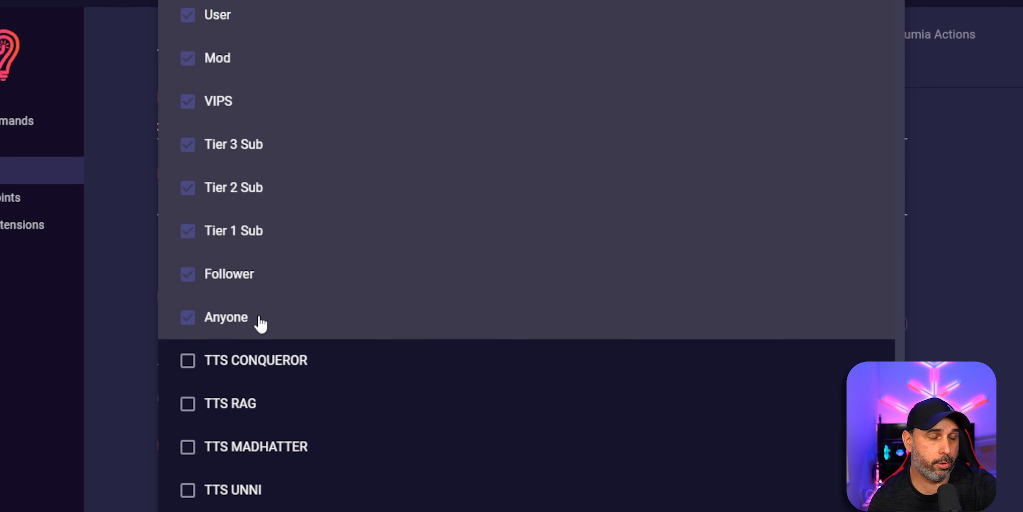
left_click(258, 318)
left_click(274, 275)
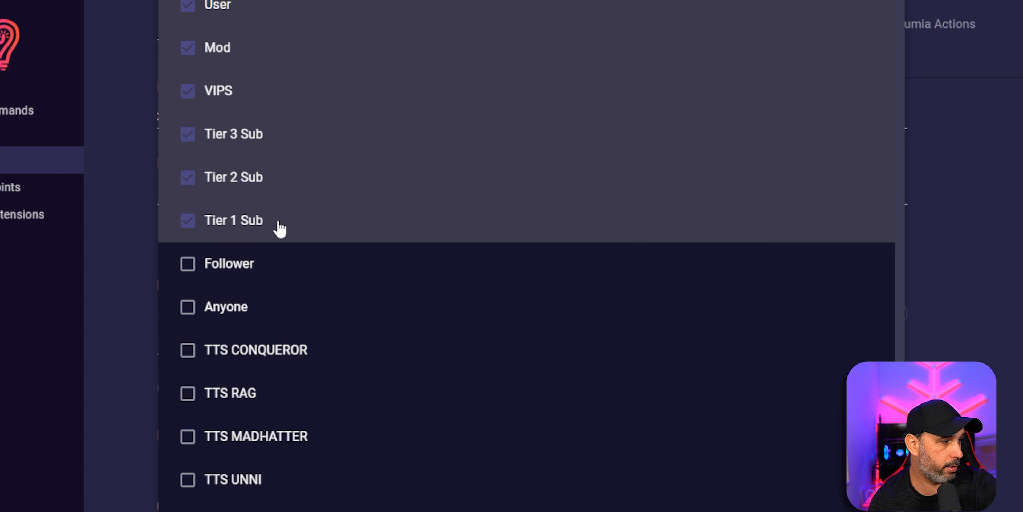
left_click(278, 230)
left_click(281, 190)
left_click(280, 145)
left_click(268, 104)
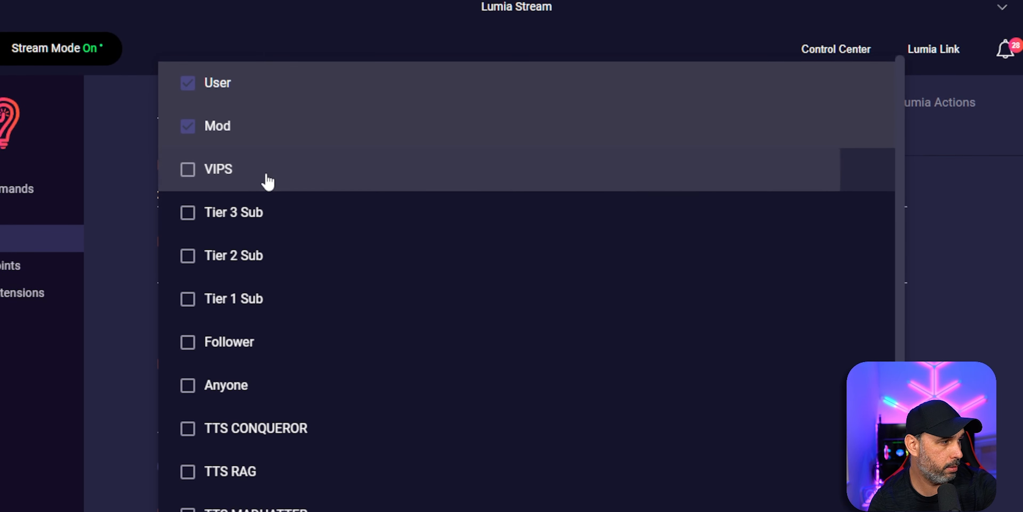
left_click(274, 135)
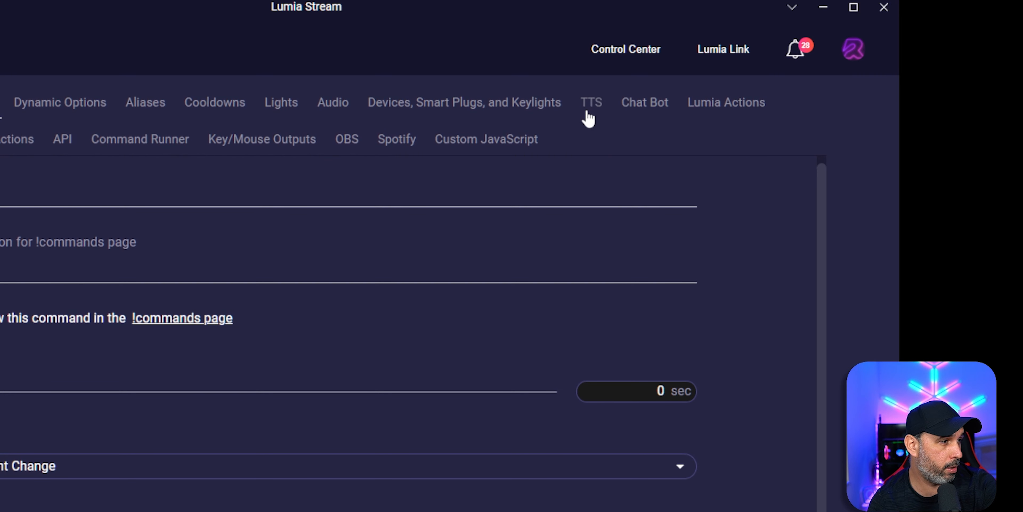
Enable Text to Speech for the new chat command
left_click(593, 115)
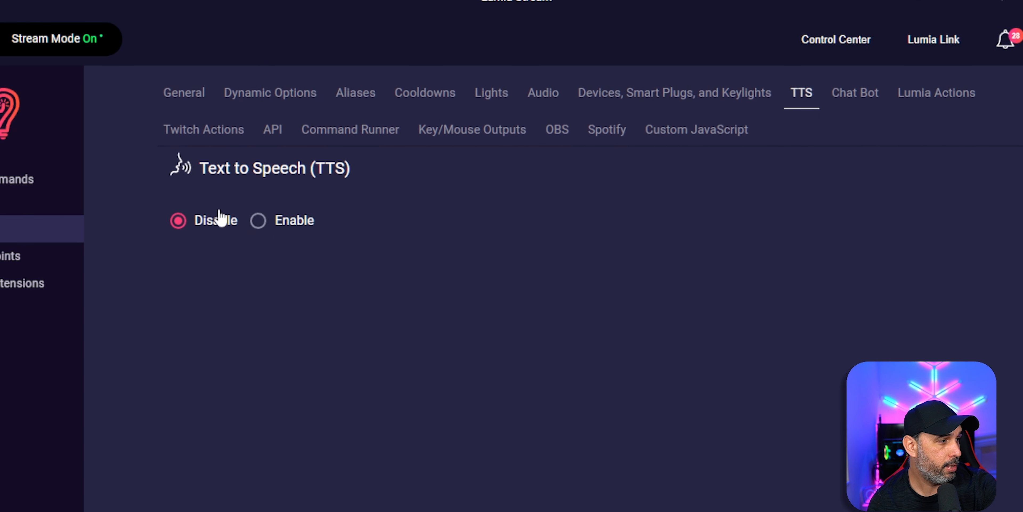
left_click(259, 221)
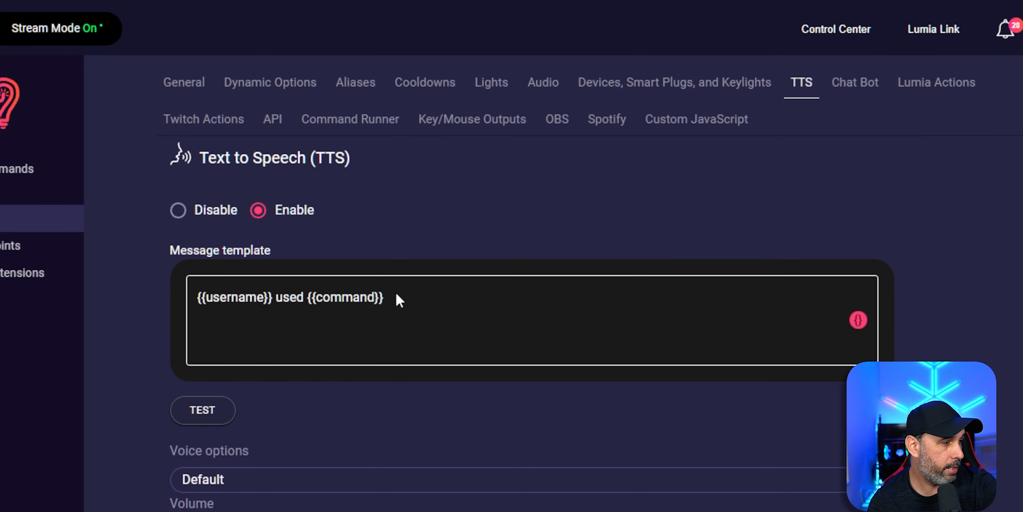
Replace the text-to-speech message template with only the {{message}} variable
left_click(402, 297)
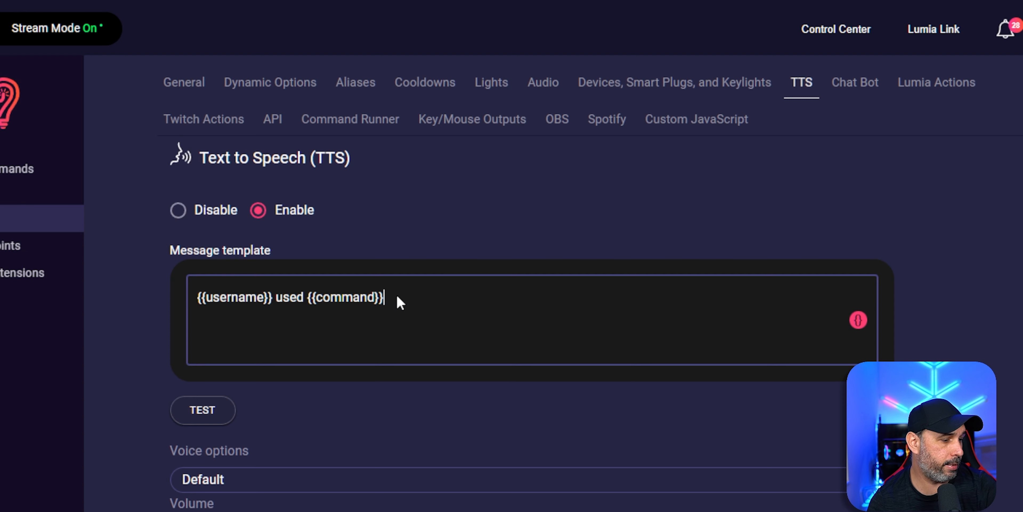
key("BackSpace")
key("BackSpace")
key("BackSpace")
key("BackSpace")
key("BackSpace")
key("BackSpace")
key("BackSpace")
key("BackSpace")
key("BackSpace")
key("BackSpace")
key("BackSpace")
key("BackSpace")
key("BackSpace")
key("BackSpace")
key("BackSpace")
key("BackSpace")
key("BackSpace")
key("BackSpace")
key("BackSpace")
key("BackSpace")
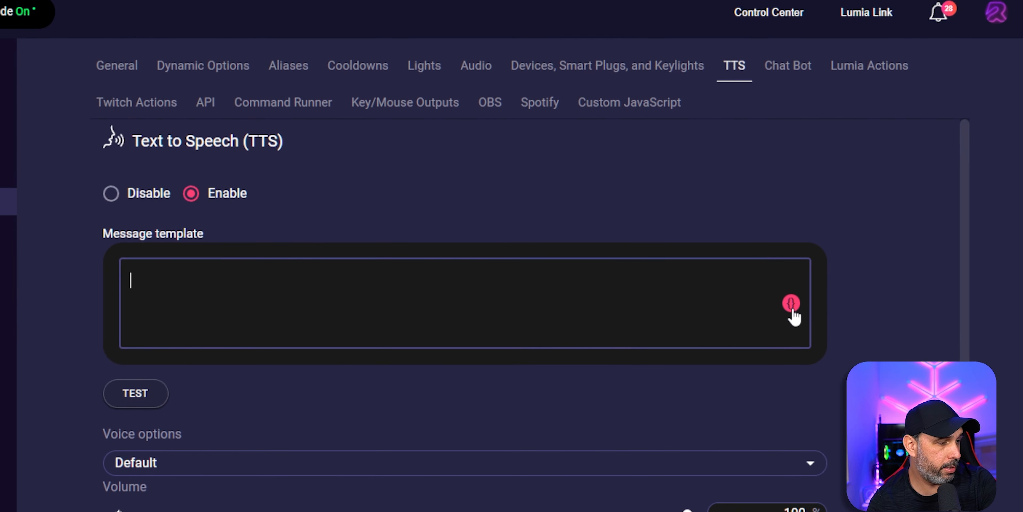
left_click(792, 308)
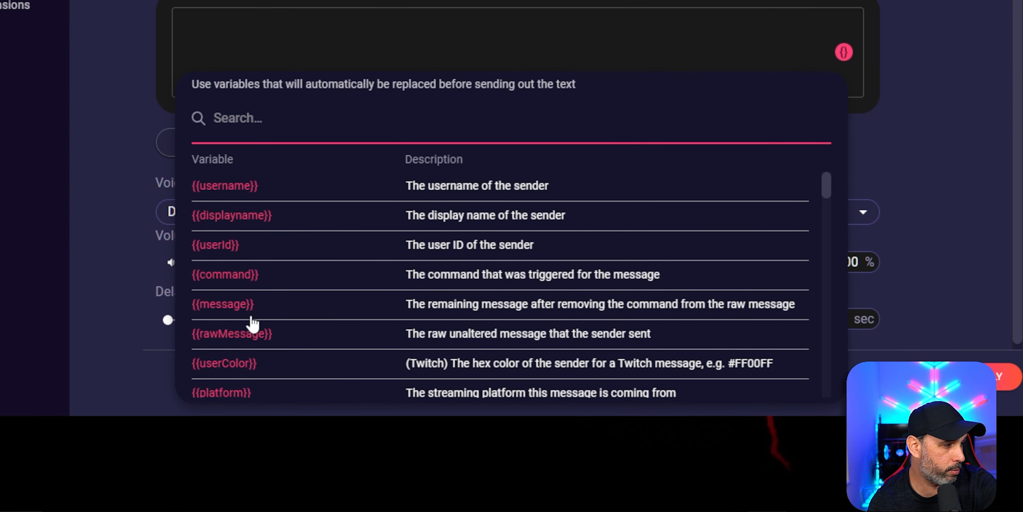
left_click(181, 308)
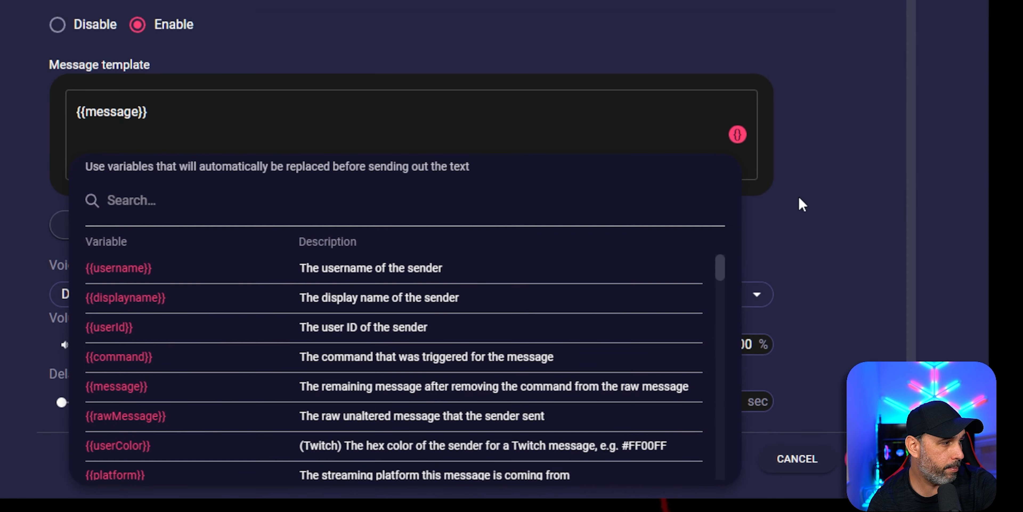
left_click(913, 120)
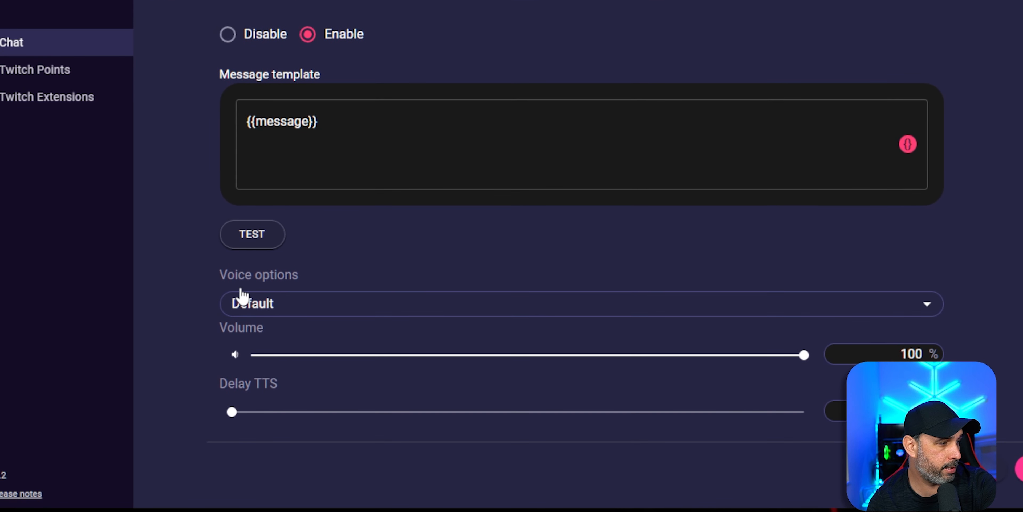
Select a voice for the command's text to speech, apply the command and refresh to load the changes
left_click(334, 310)
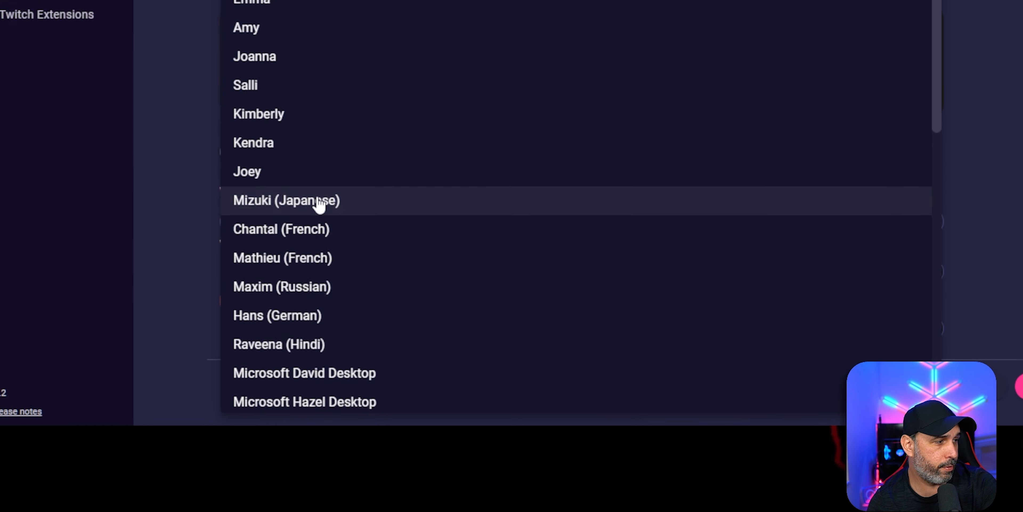
scroll(302, 262, "down", 5)
scroll(337, 371, "up", 10)
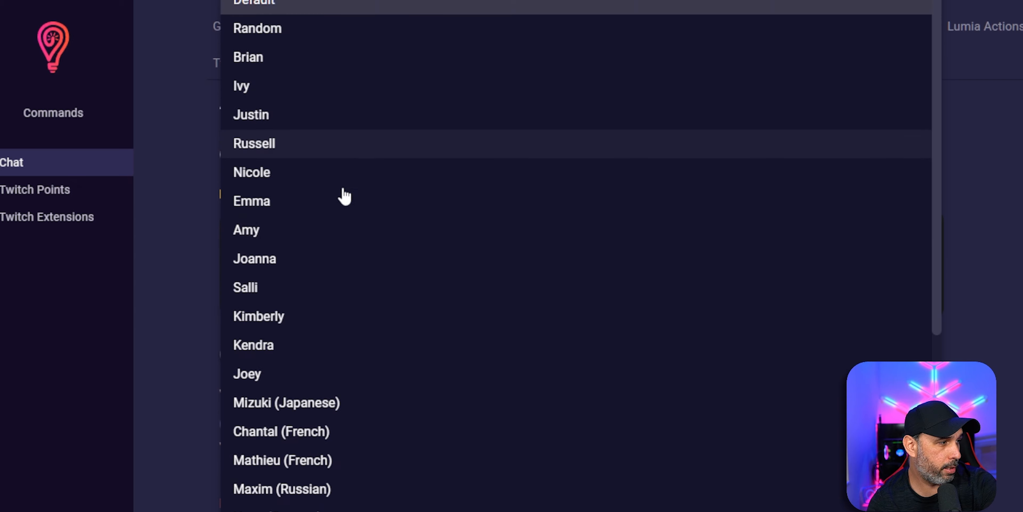
left_click(332, 232)
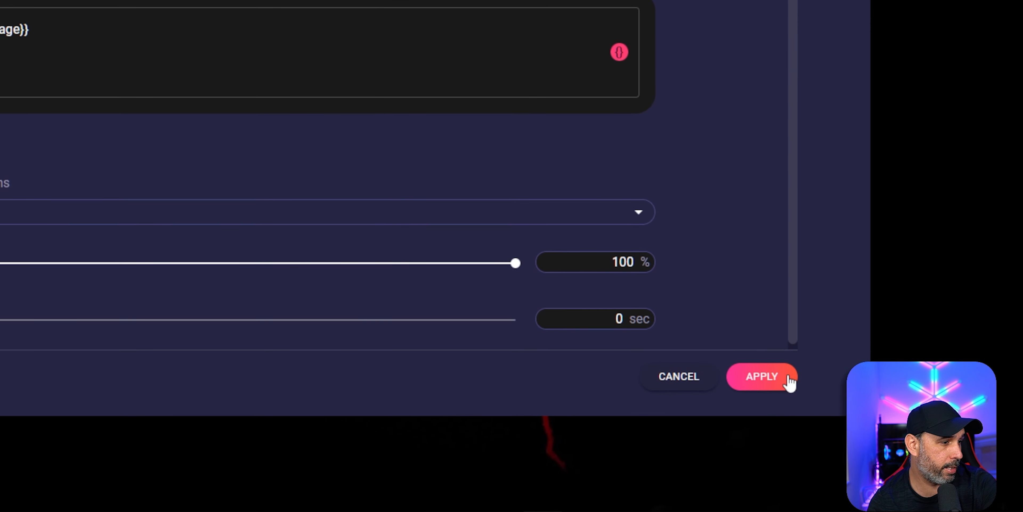
left_click(761, 376)
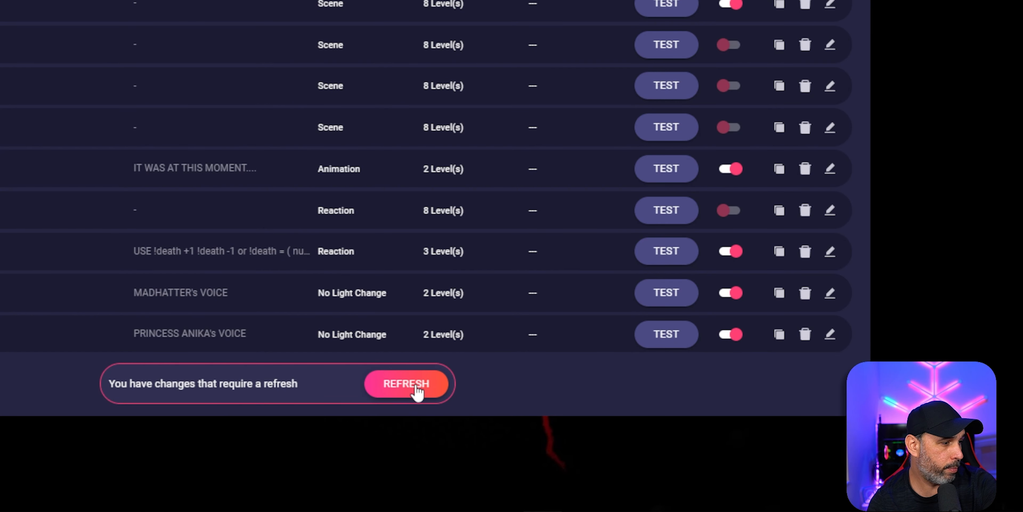
left_click(417, 389)
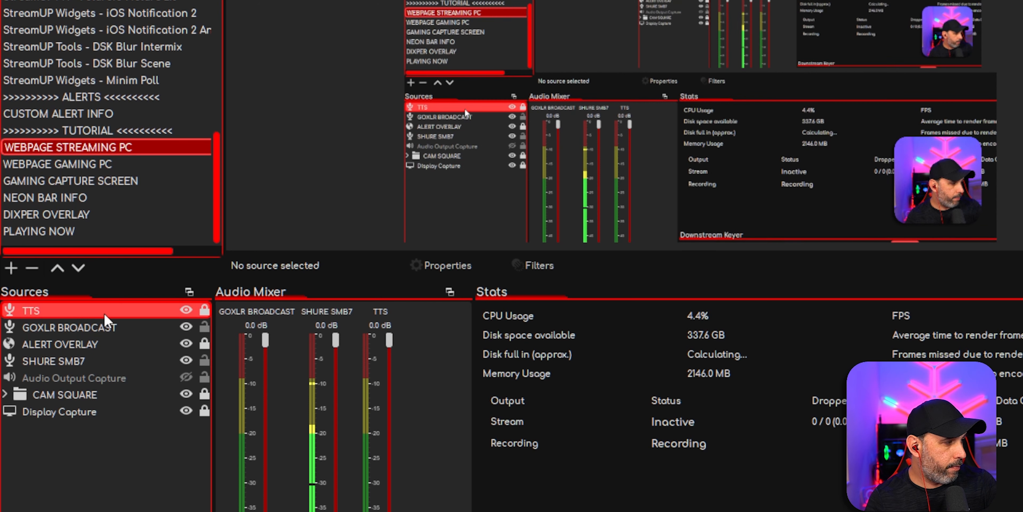
Check the TTS source's audio device and send "!x Testing my beautiful voice." in the stream chat
left_click(126, 314)
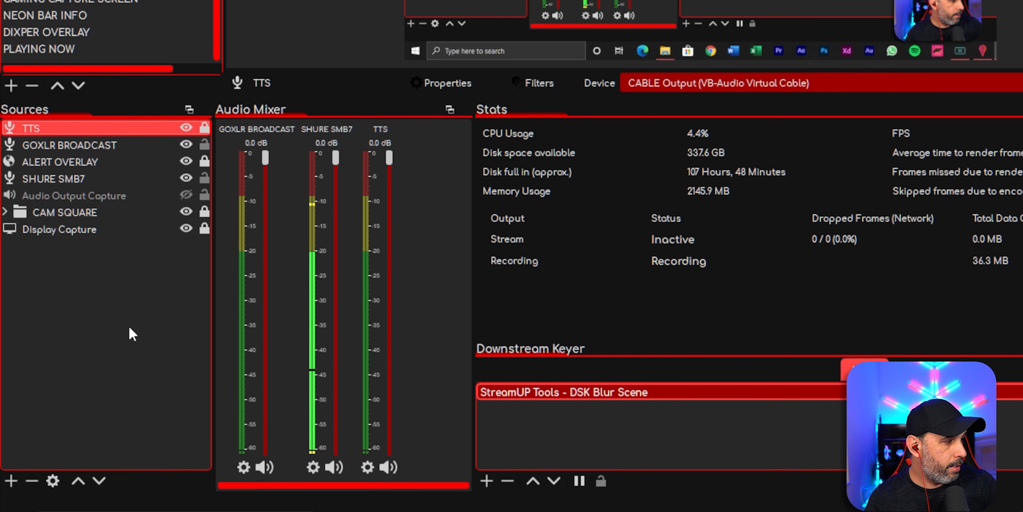
left_click(129, 506)
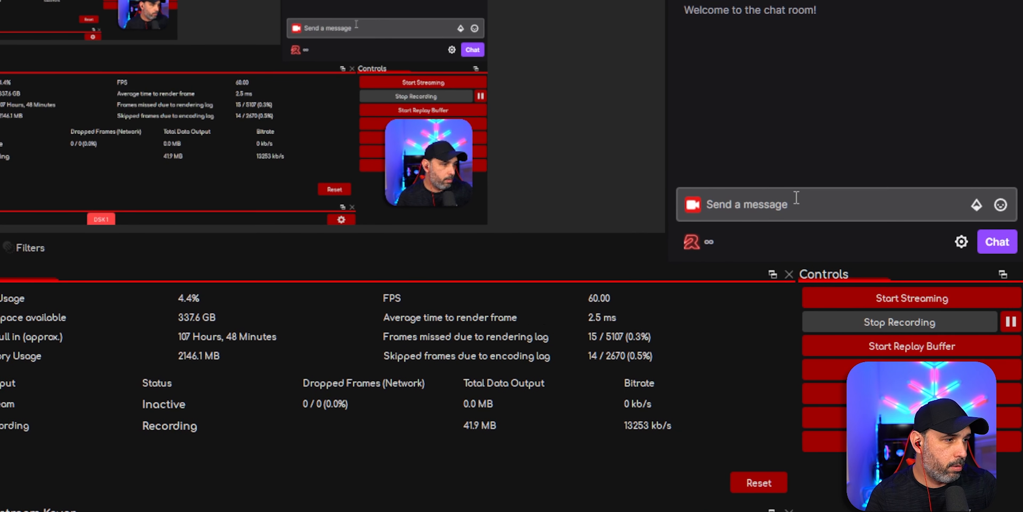
left_click(796, 200)
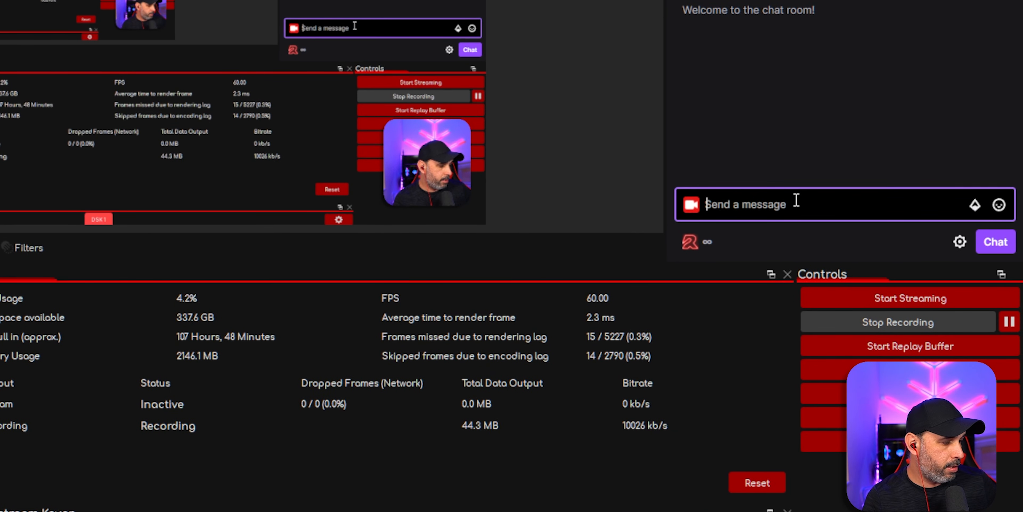
type("!x Testing my beautiful voice.")
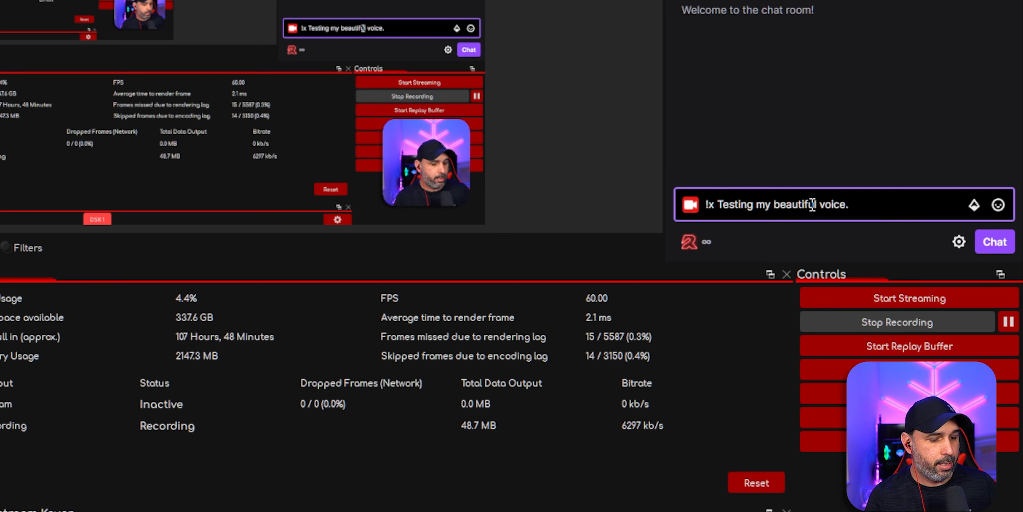
left_click(994, 249)
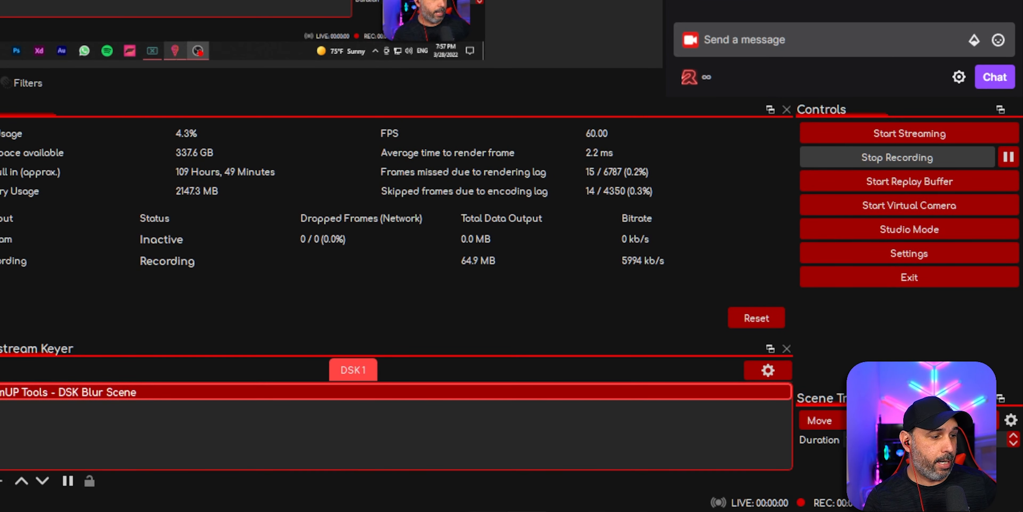
Switch to Lumia Stream and look at the chat commands available for import into Twitch Points, then return to OBS Studio
mouse_move(505, 510)
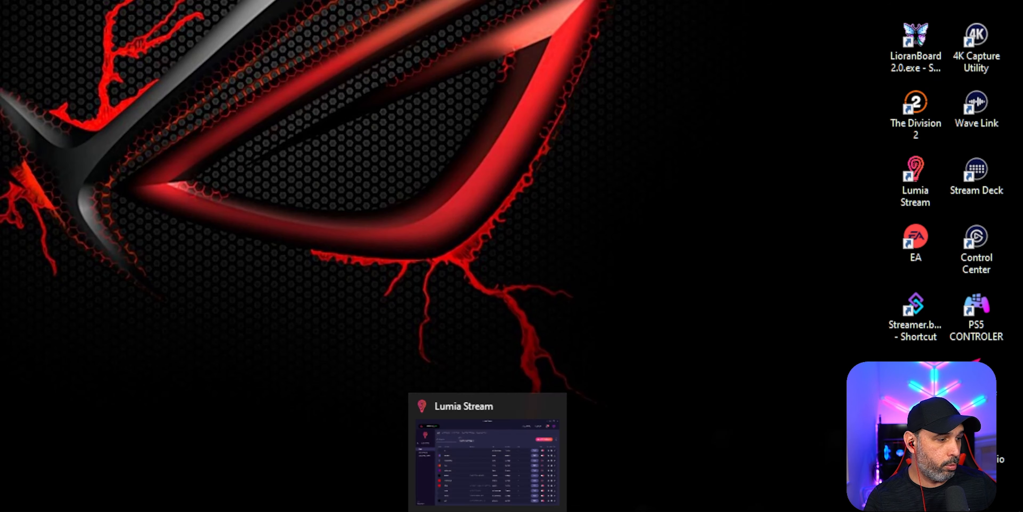
left_click(488, 461)
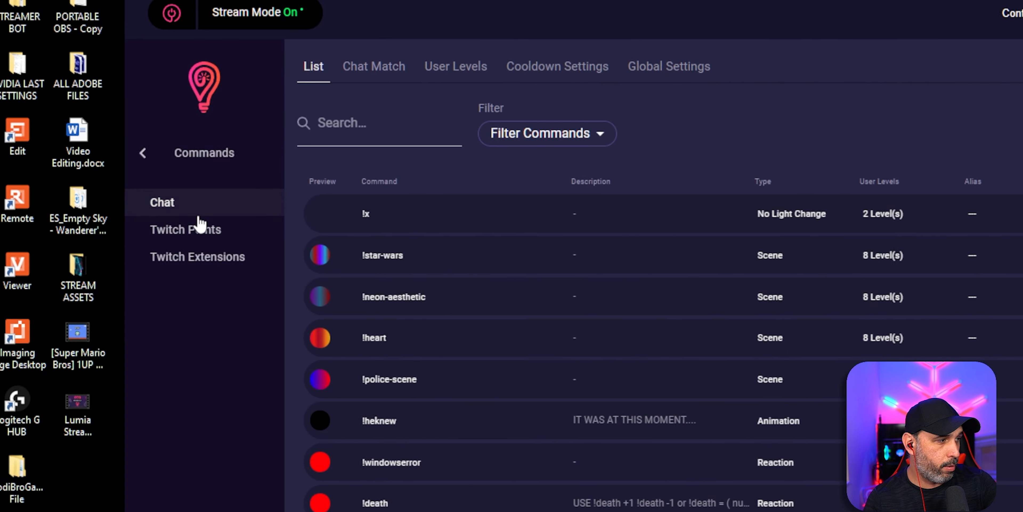
left_click(240, 238)
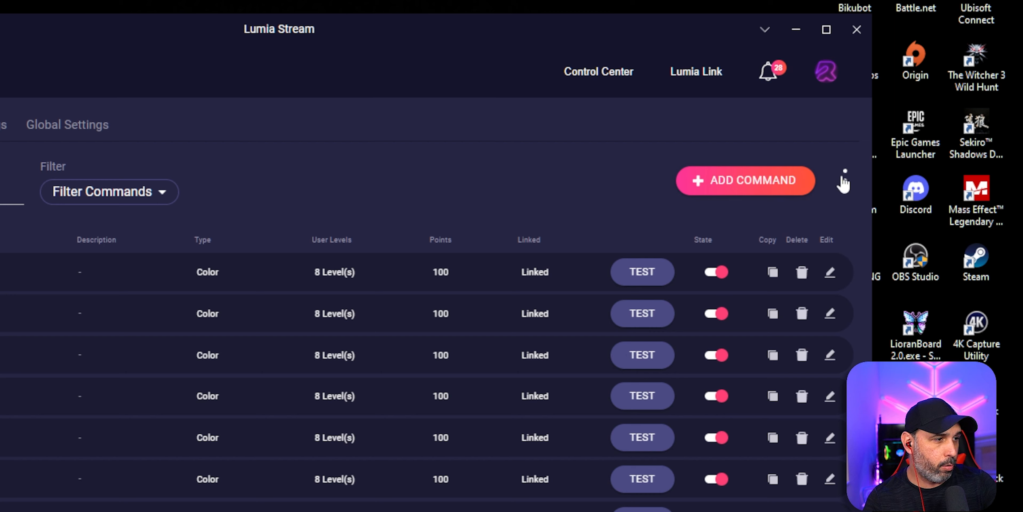
left_click(845, 190)
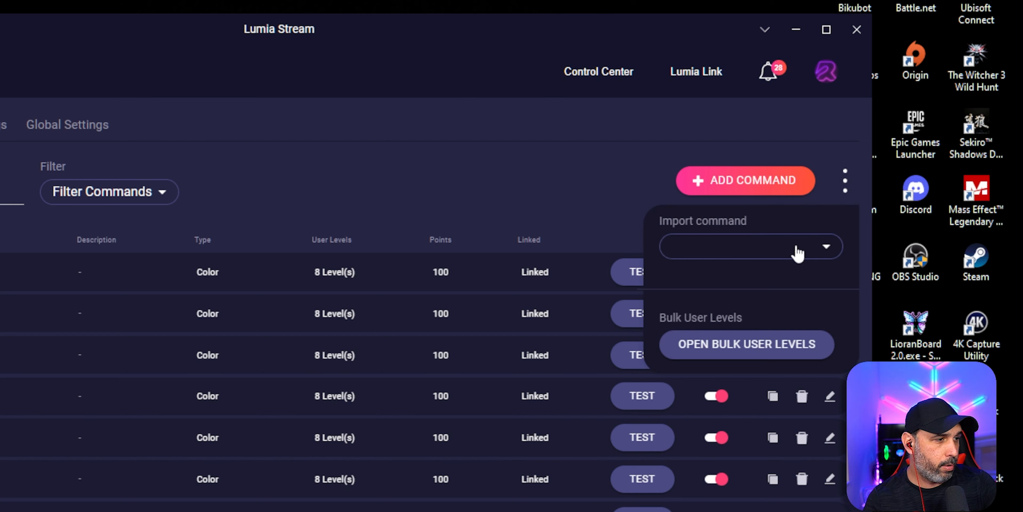
left_click(819, 246)
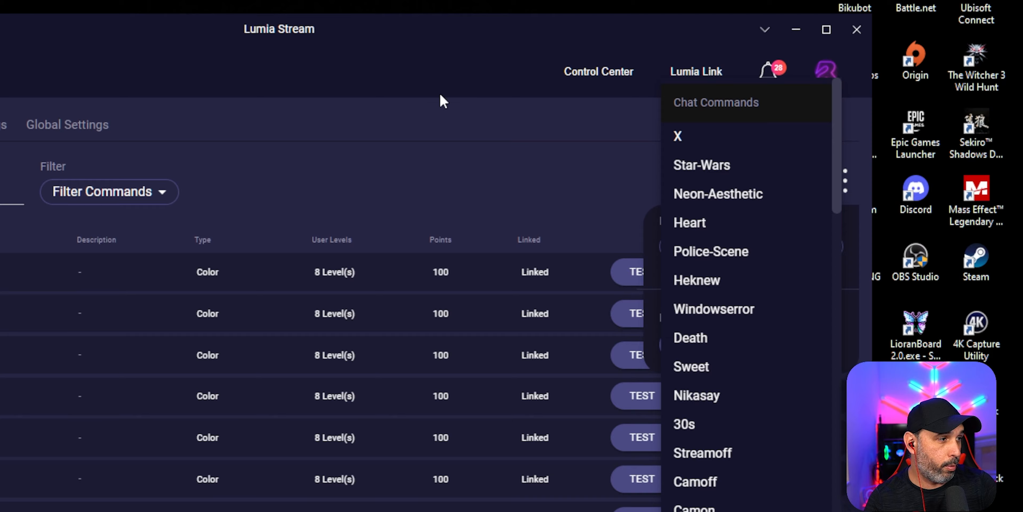
left_click(442, 93)
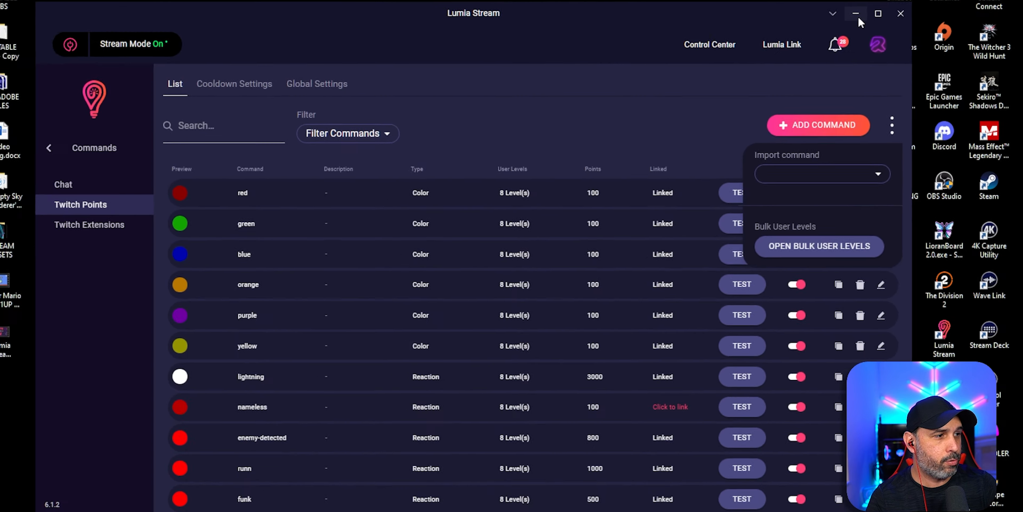
left_click(797, 31)
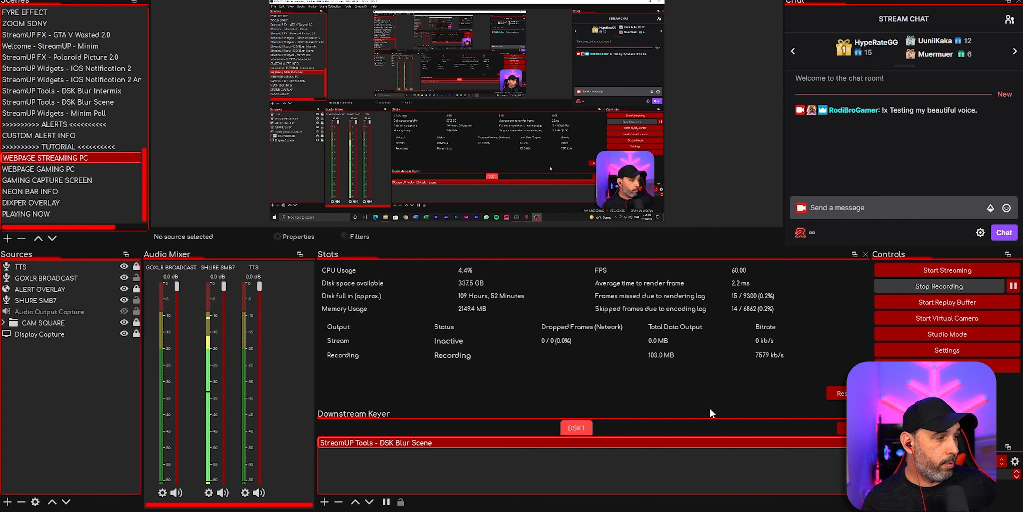
Add a VST 2.x Plug-in audio filter to the TTS source
left_click(22, 280)
left_click(44, 269)
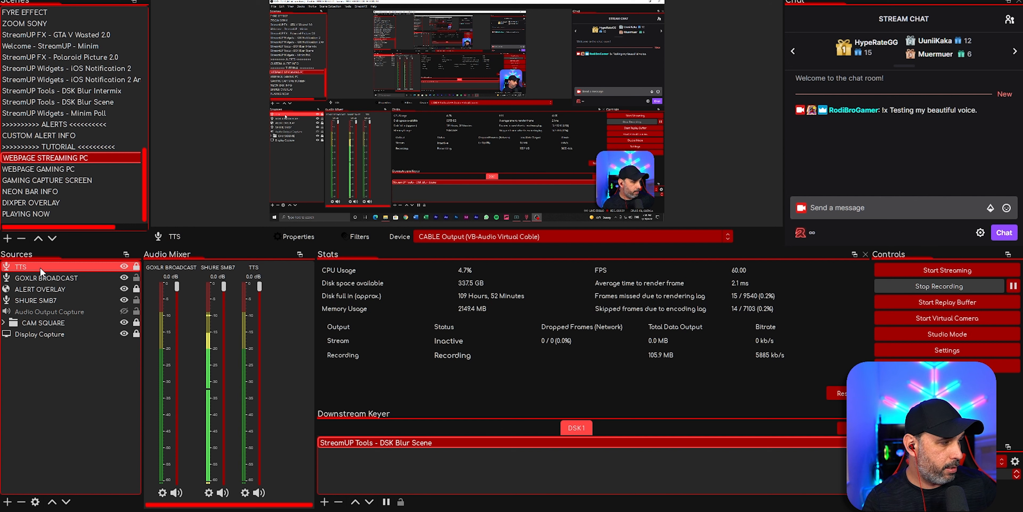
right_click(46, 269)
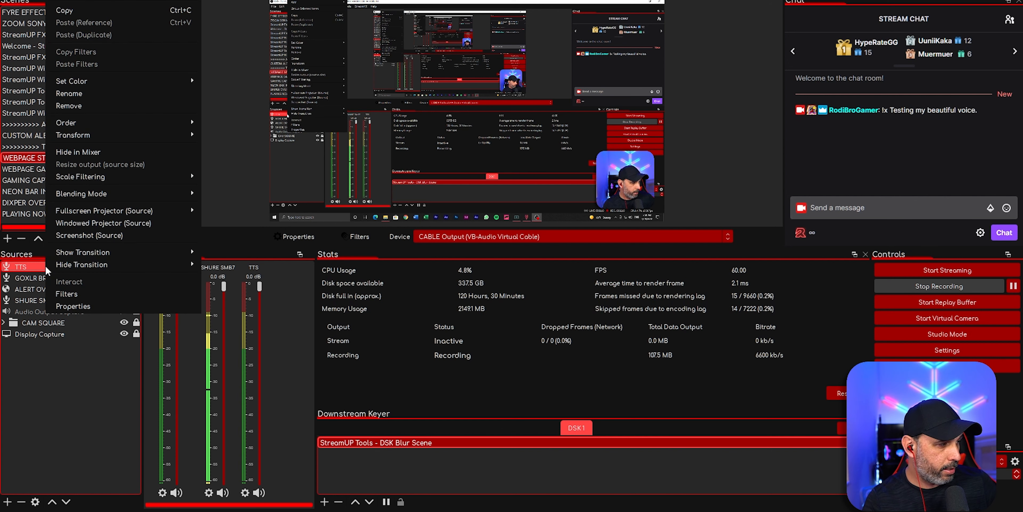
left_click(67, 293)
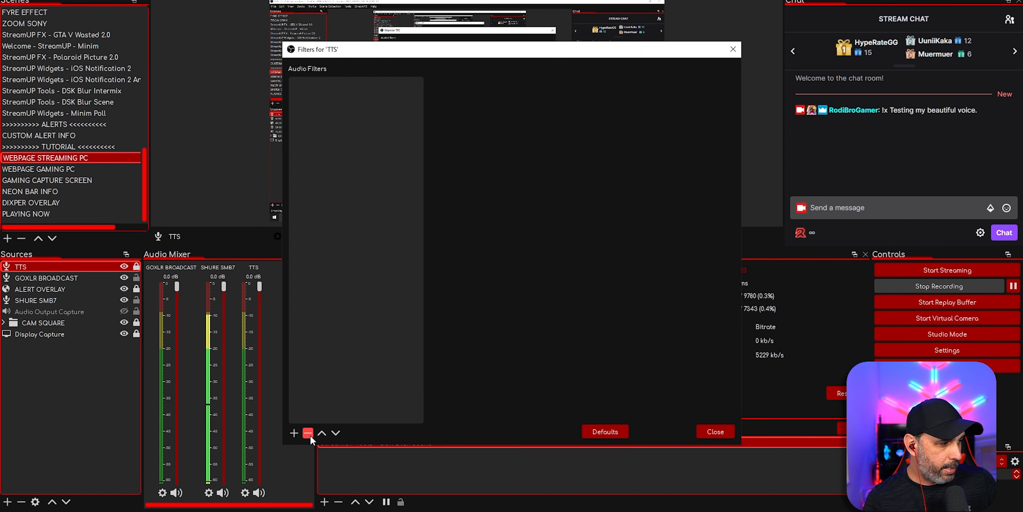
left_click(294, 434)
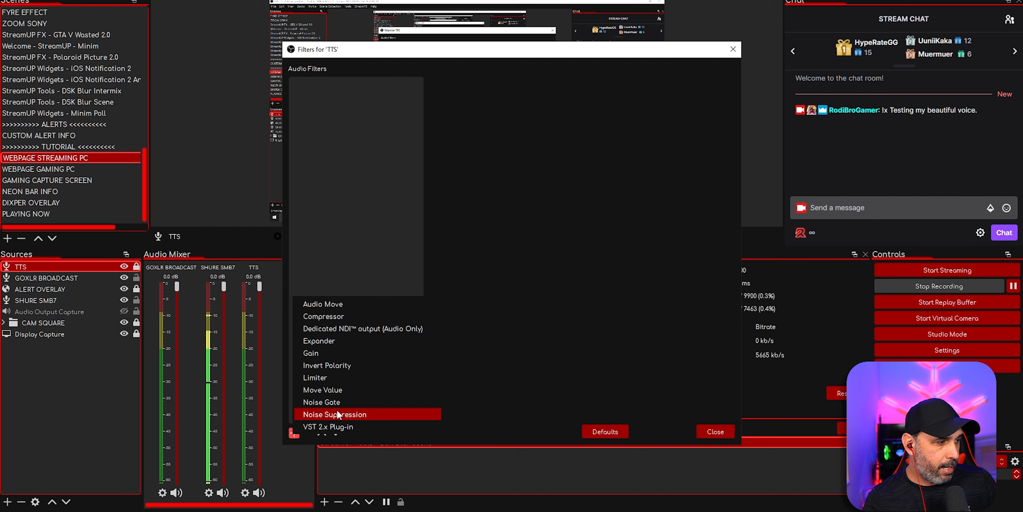
left_click(360, 425)
left_click(489, 264)
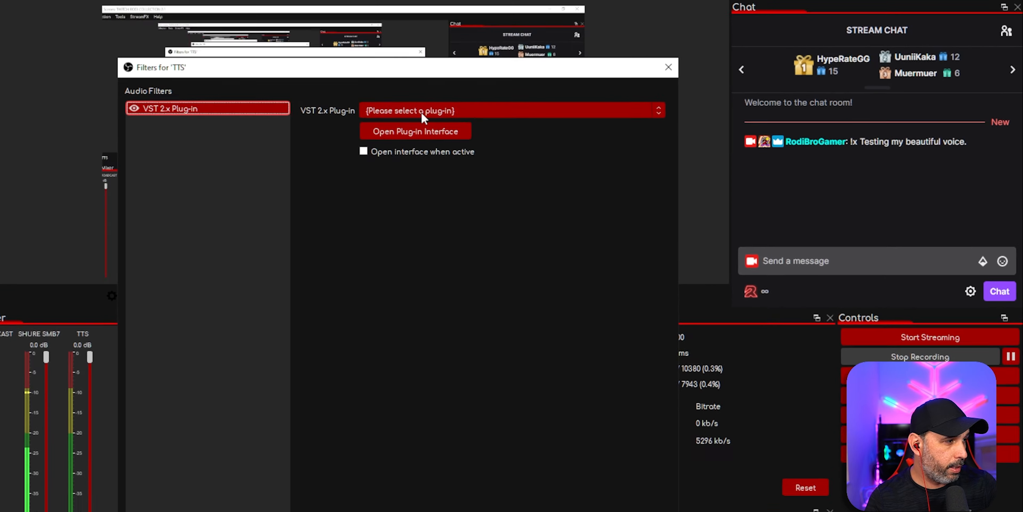
Load TAL-Reverb-4-64 in the VST filter, view its plug-in interface and close the filters window
left_click(531, 85)
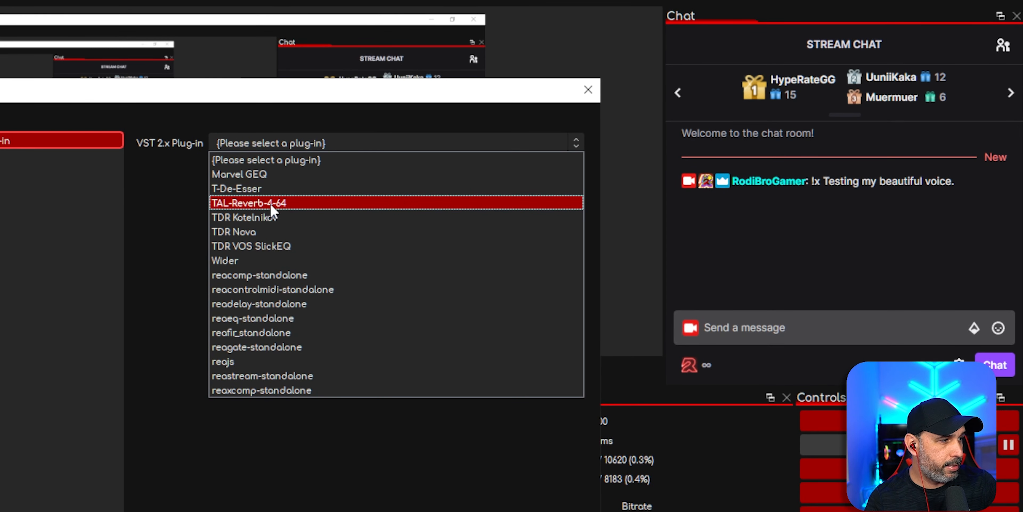
left_click(307, 203)
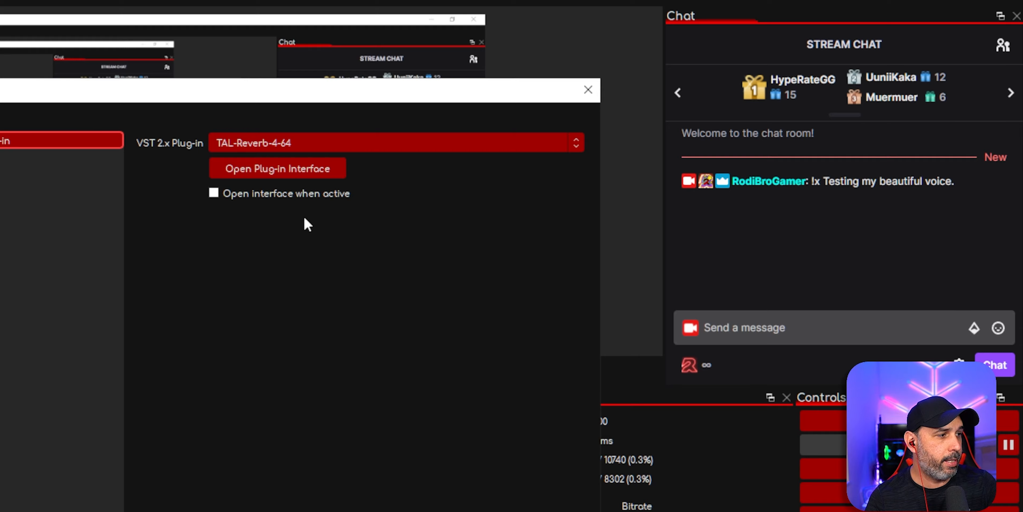
left_click(282, 174)
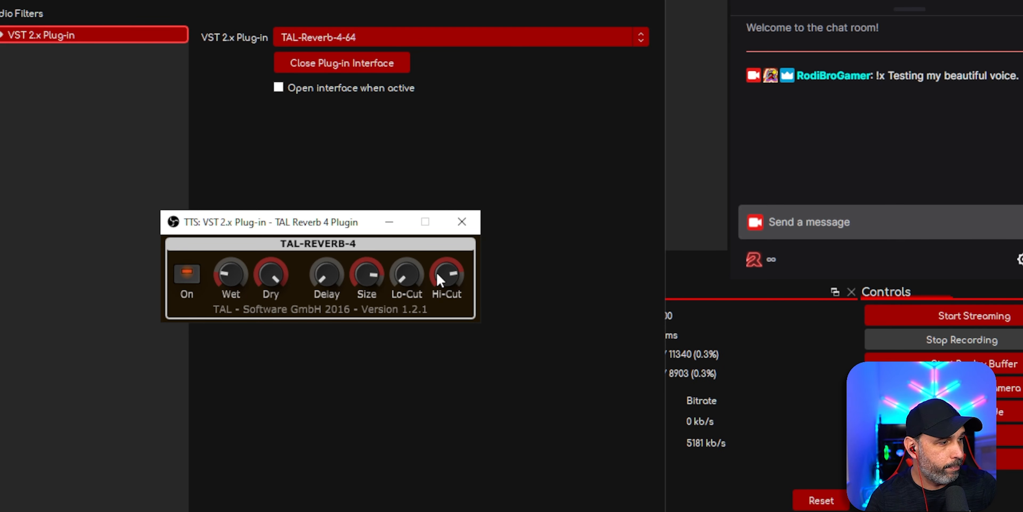
left_click(468, 232)
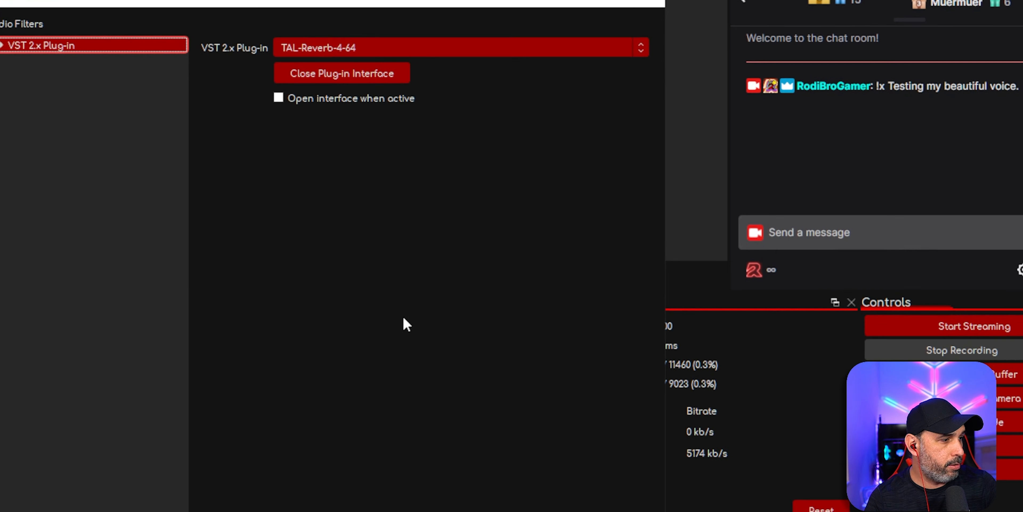
left_click(632, 402)
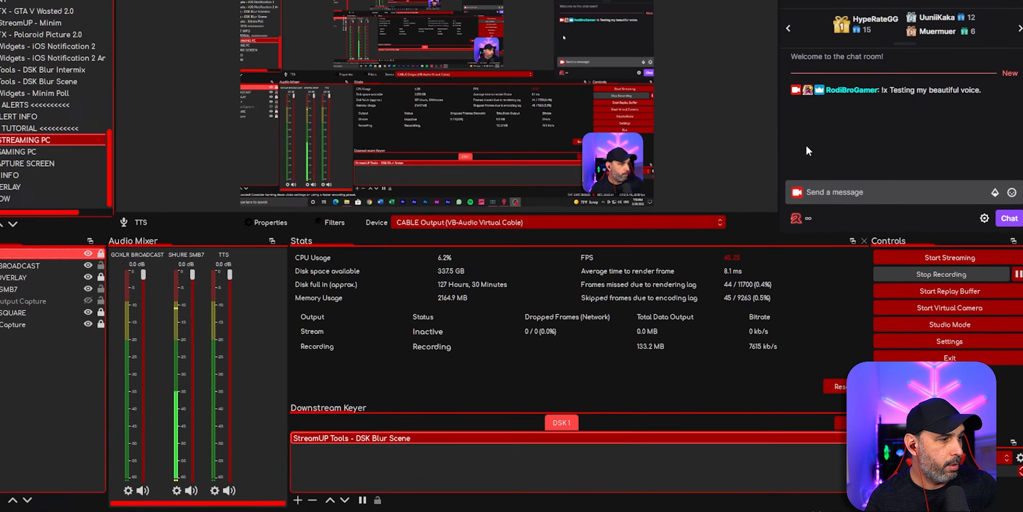
Send "!x Testing my beautiful voice." in the stream chat again to test the reverb filter
left_click(855, 55)
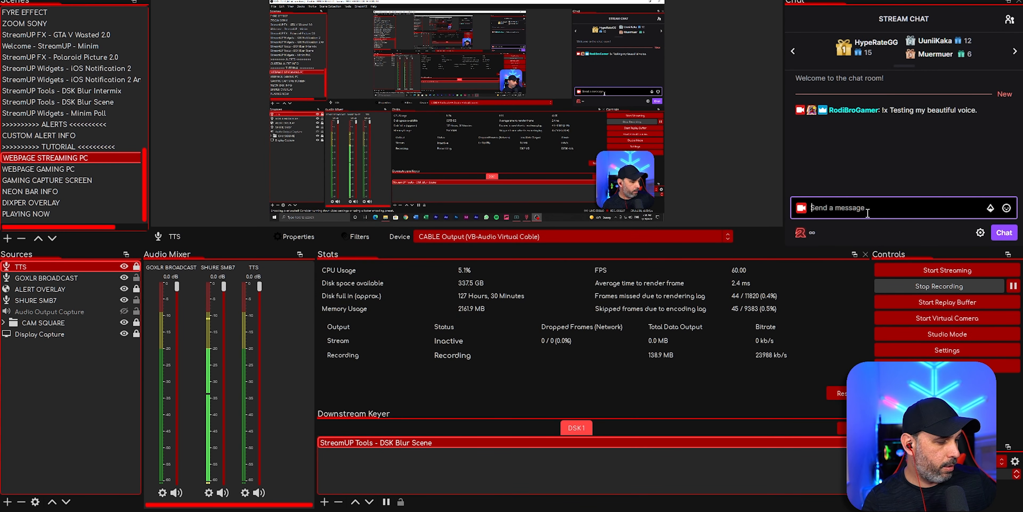
type("!x Testing my beautiful voice.")
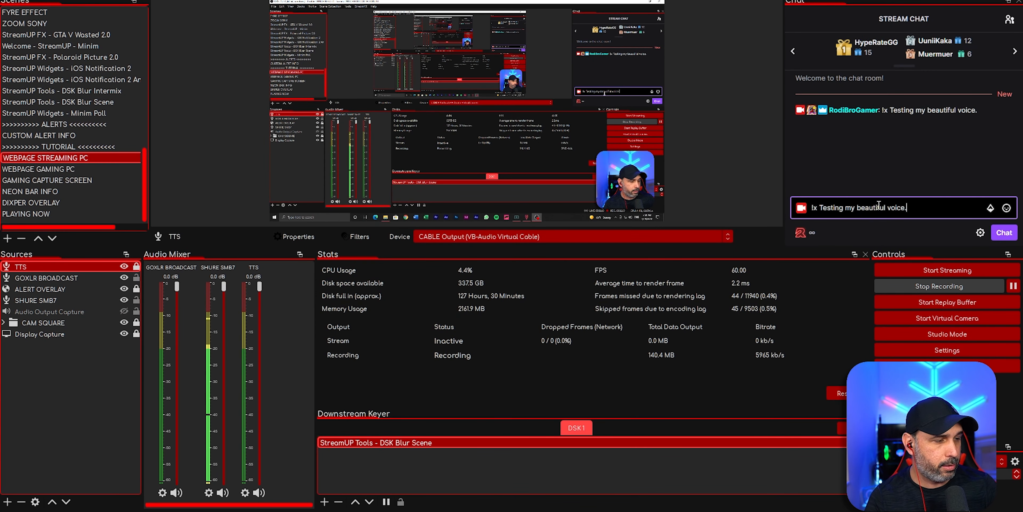
left_click(1004, 233)
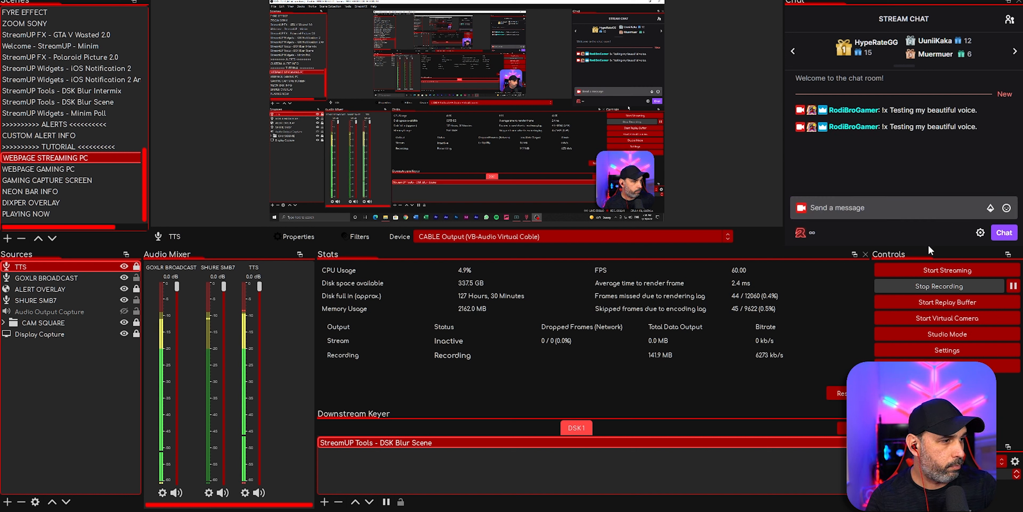